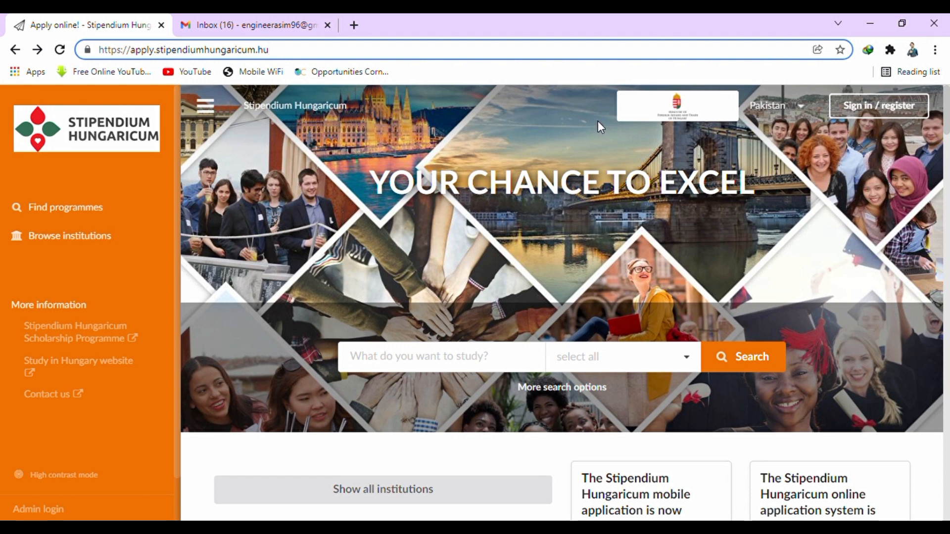
click(353, 25)
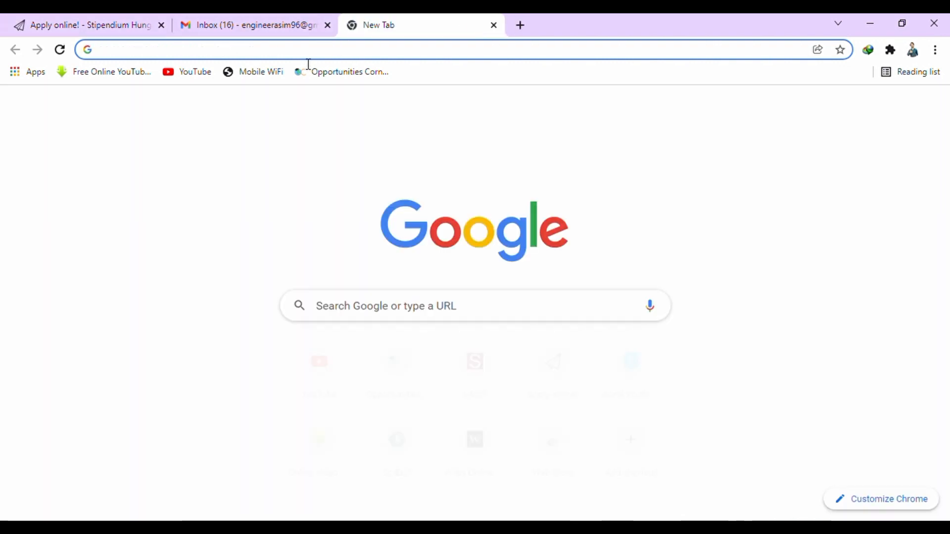
click(289, 53)
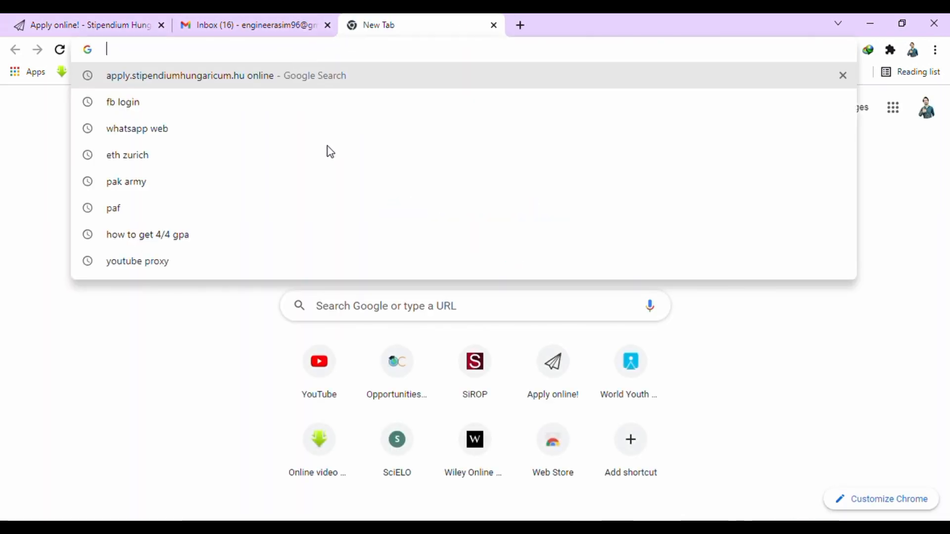
text(https://apply.stipendiumhungaricum.hu/)
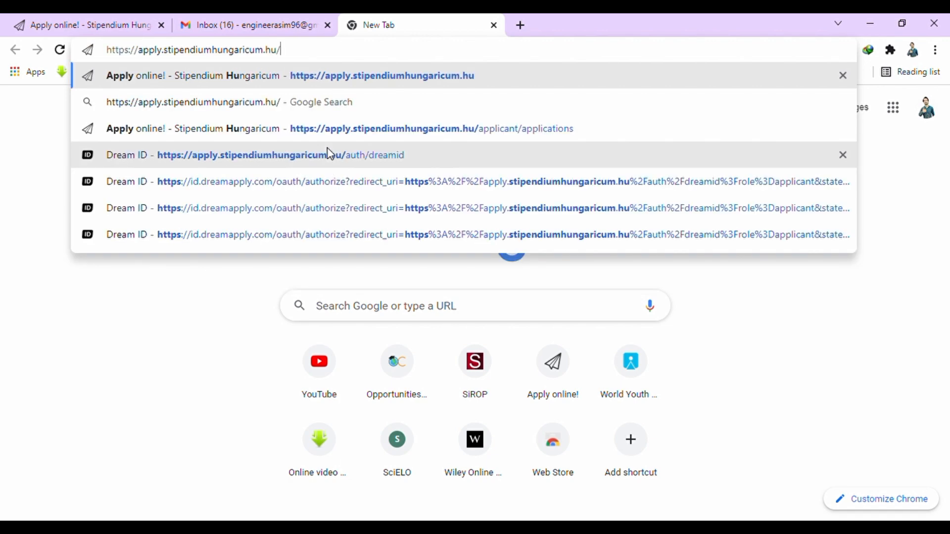
key(Return)
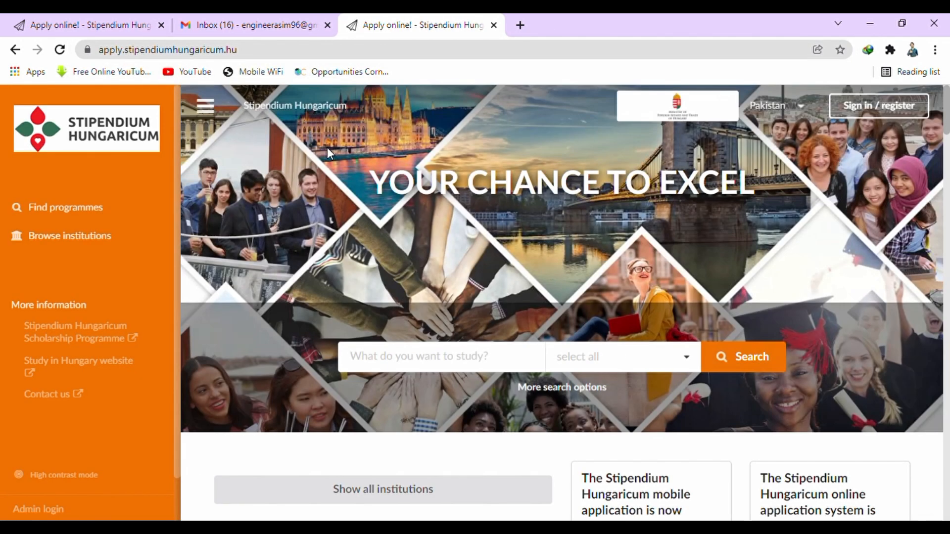
- Register as a new Dream ID applicant with the saved e-mail address, then go to the Gmail inbox
click(871, 115)
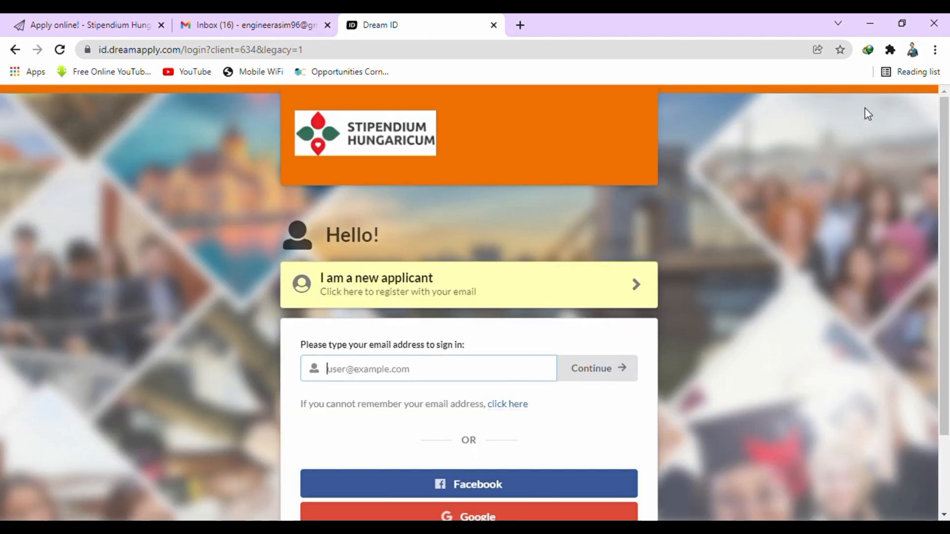
click(560, 292)
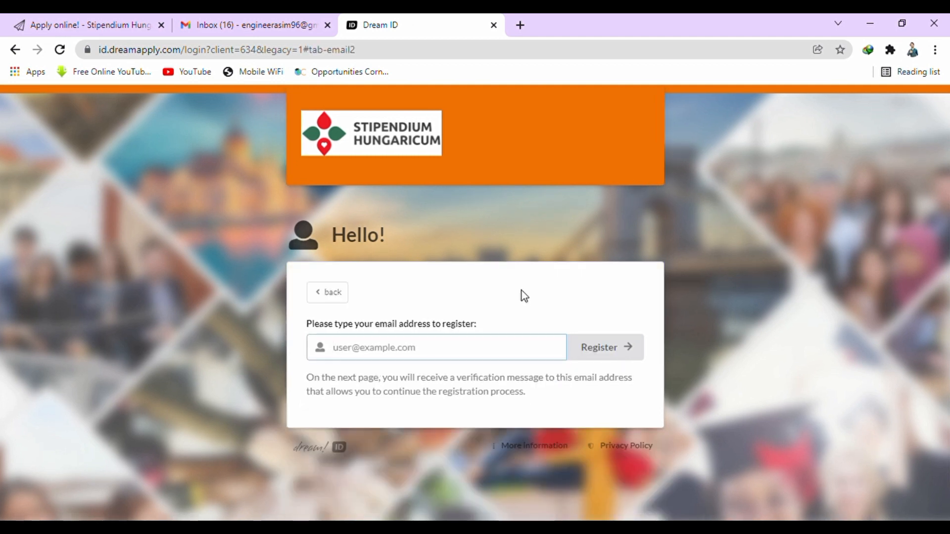
click(461, 353)
click(426, 374)
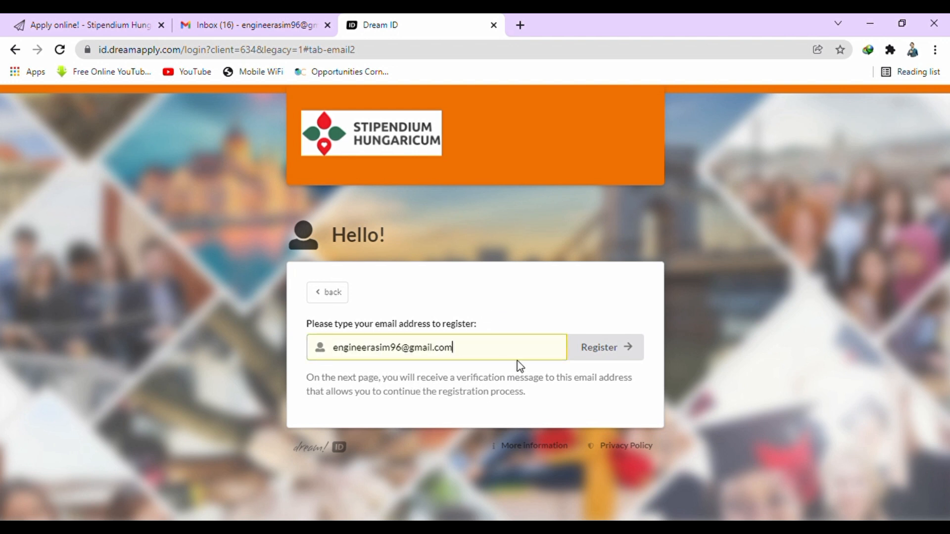
click(587, 358)
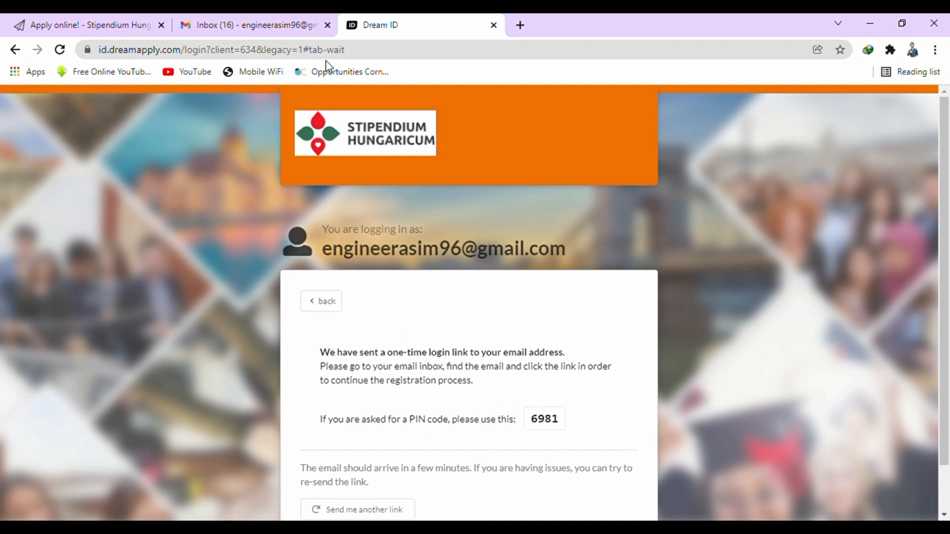
click(254, 25)
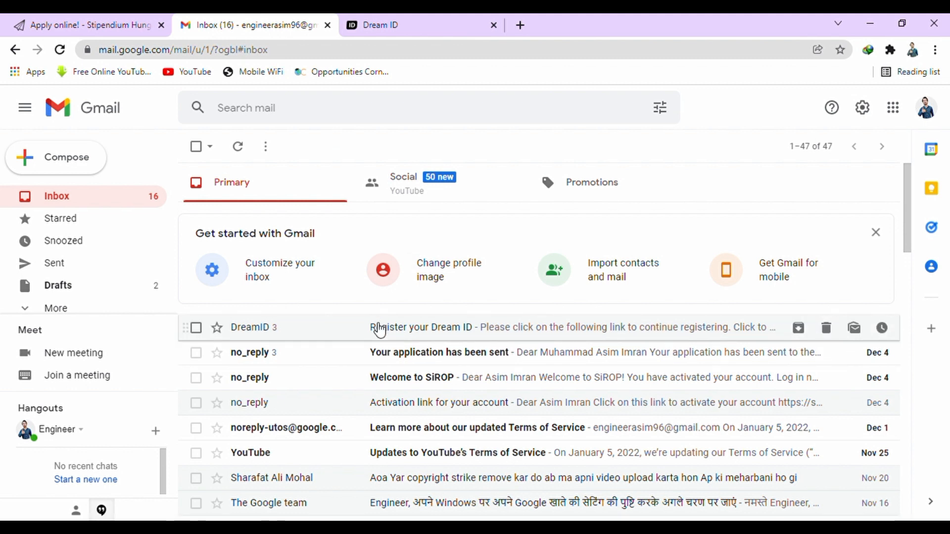
- Open the 'Register your Dream ID' email and follow its 'Click to register' link
click(379, 329)
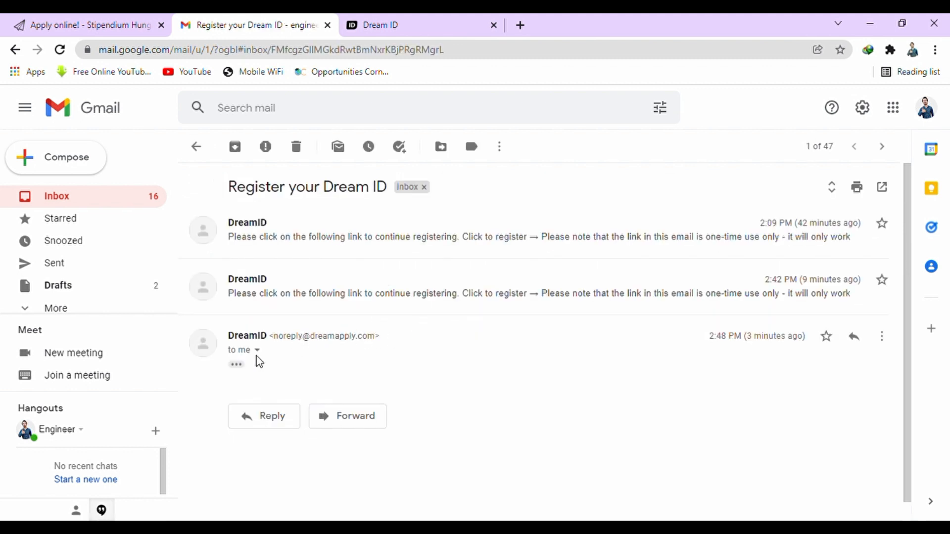
click(242, 365)
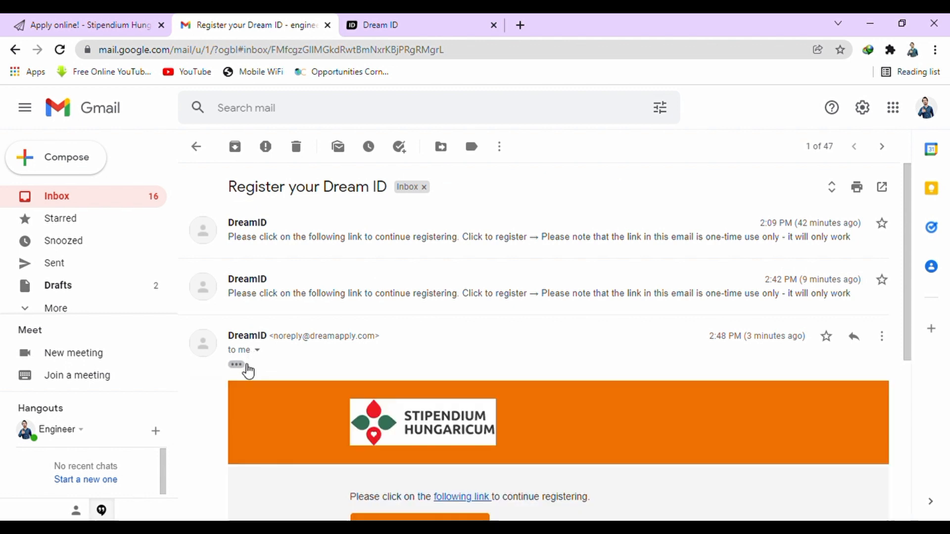
drag(904, 260, 913, 350)
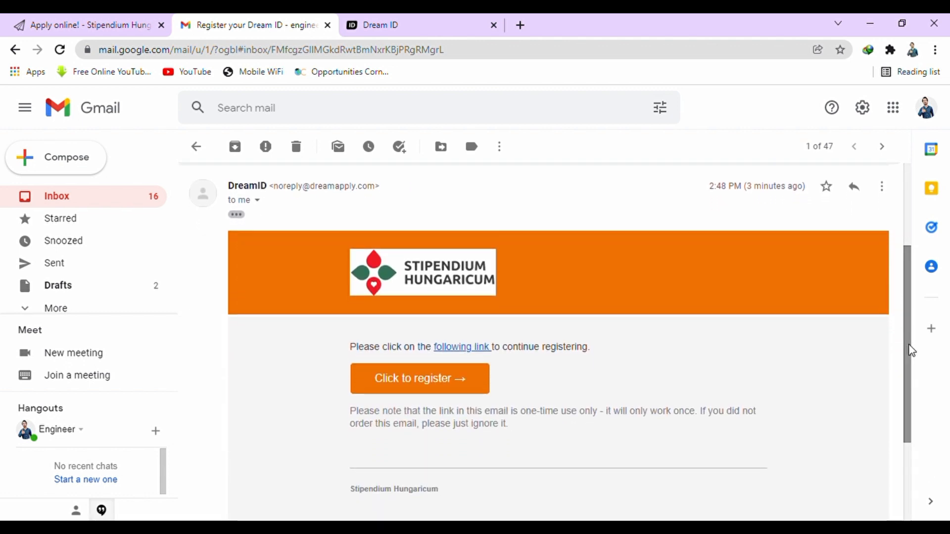
click(464, 383)
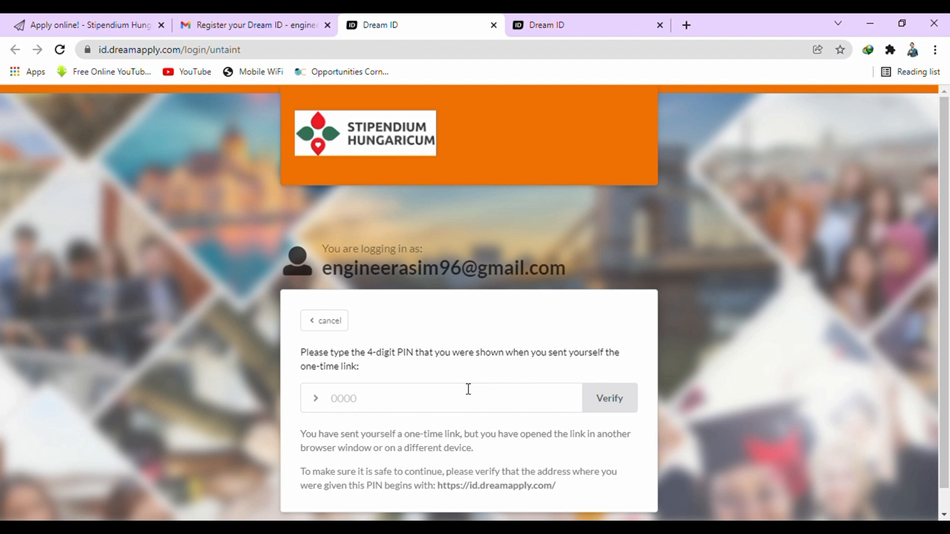
- Enter the 4-digit PIN from the other Dream ID tab, verify it, and submit name and password
click(612, 21)
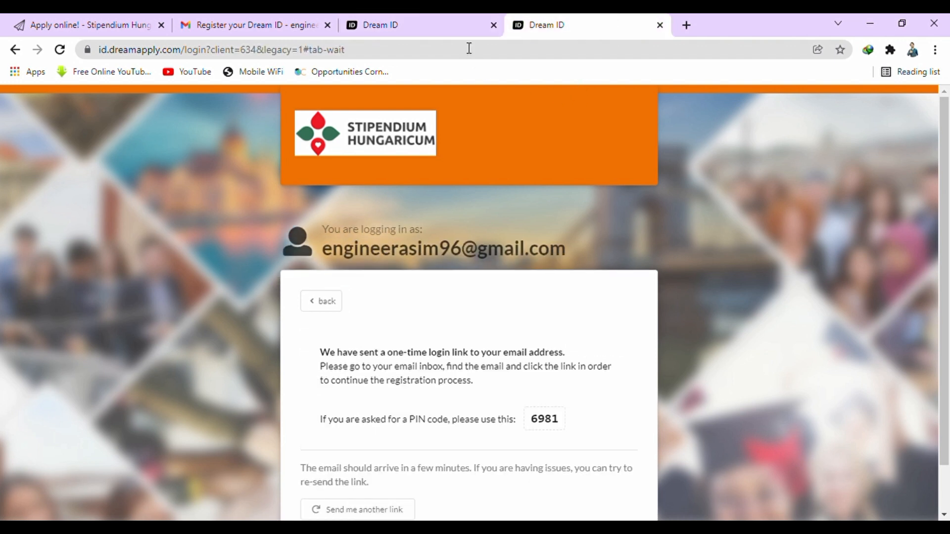
click(388, 20)
click(347, 417)
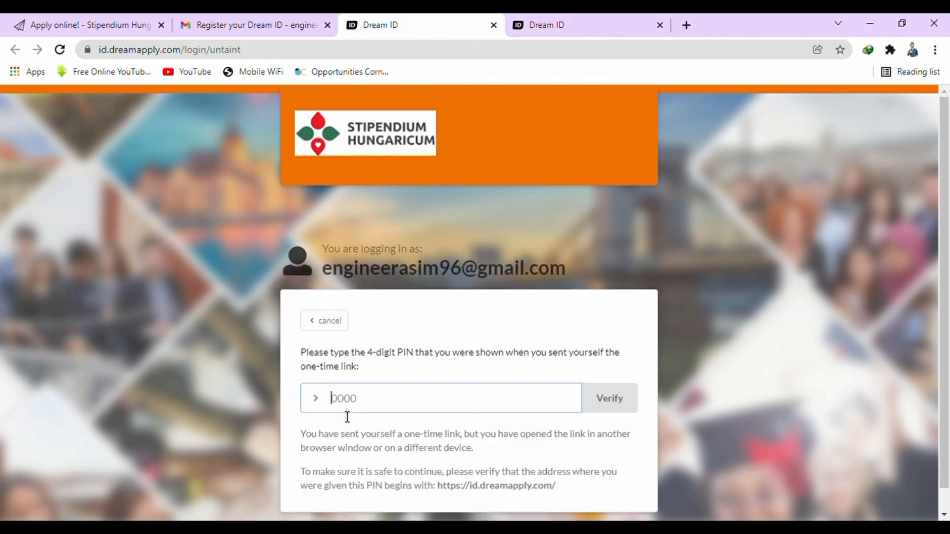
click(628, 399)
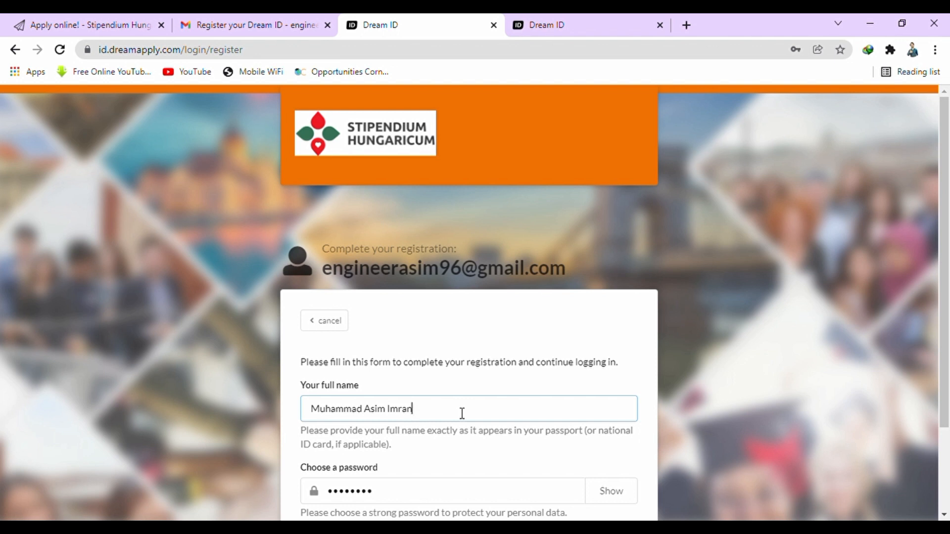
scroll(947, 371, down, 3)
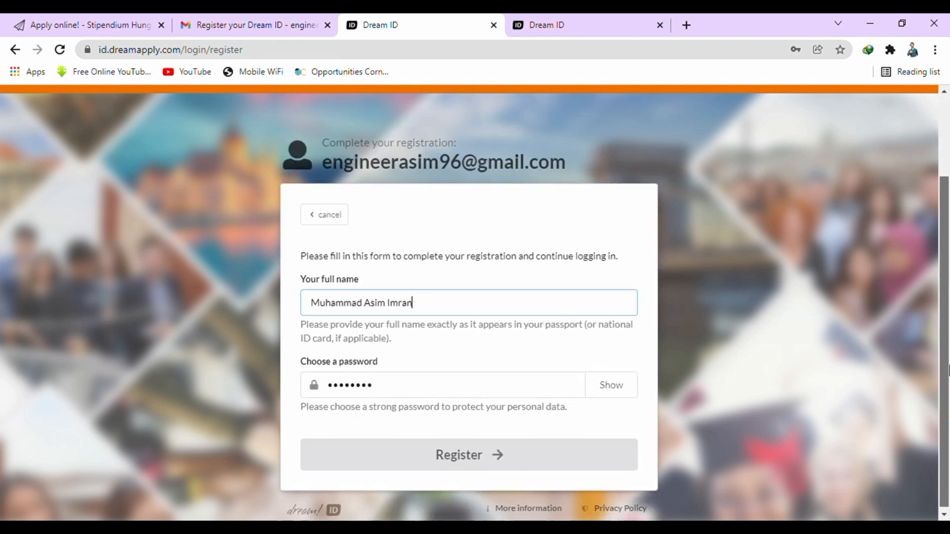
click(555, 468)
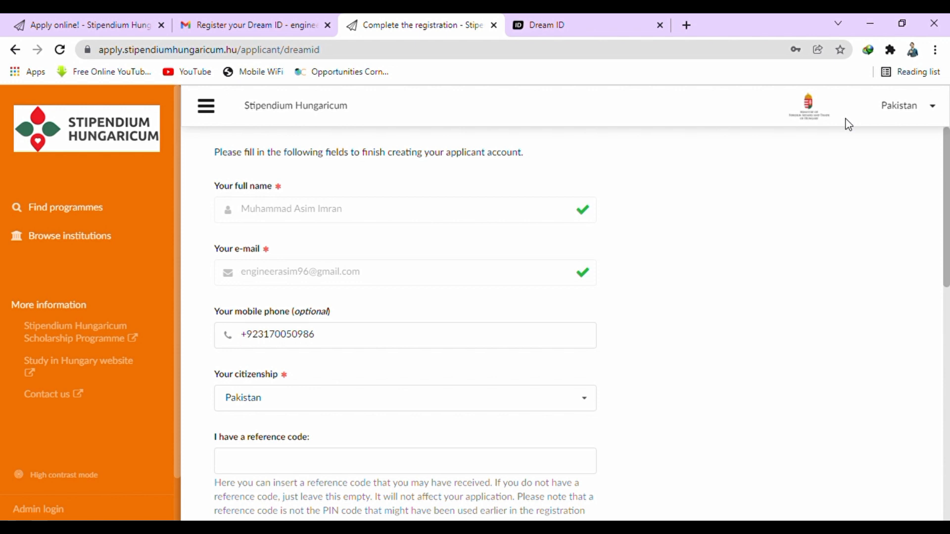
- Complete the applicant account form with all five consent statements accepted
scroll(849, 125, down, 1)
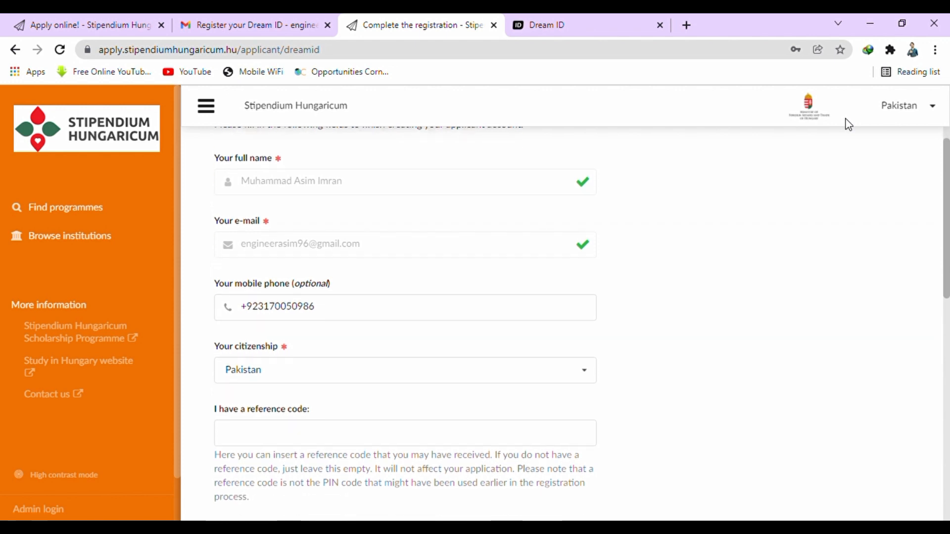
scroll(849, 125, down, 1)
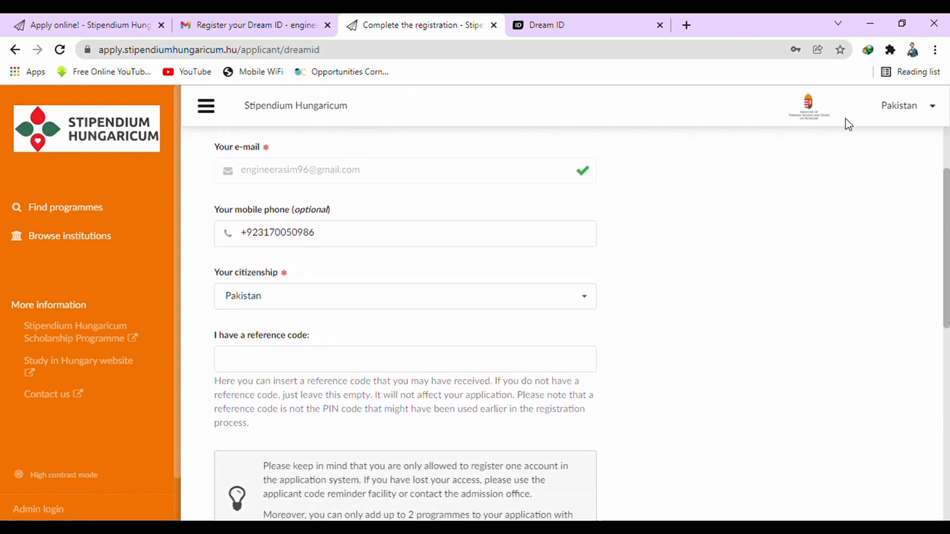
scroll(849, 124, down, 5)
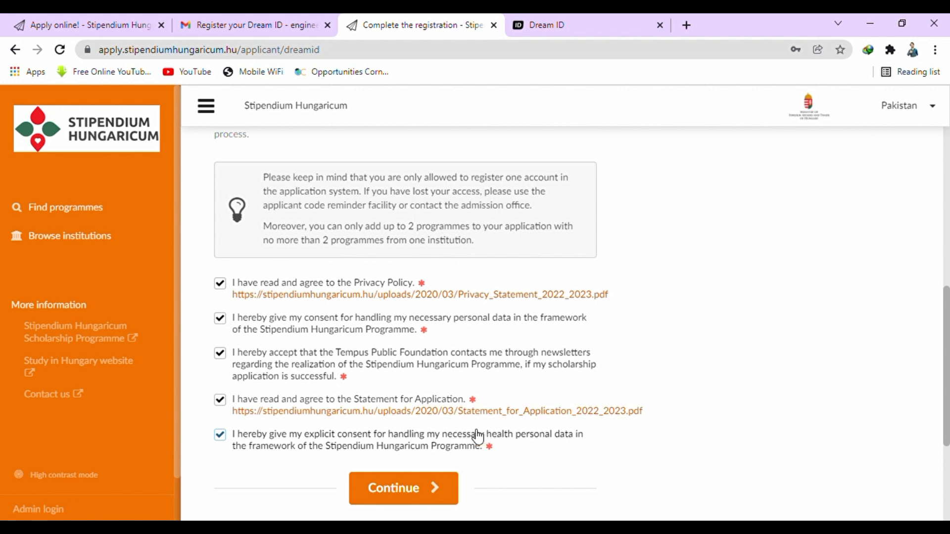
click(424, 485)
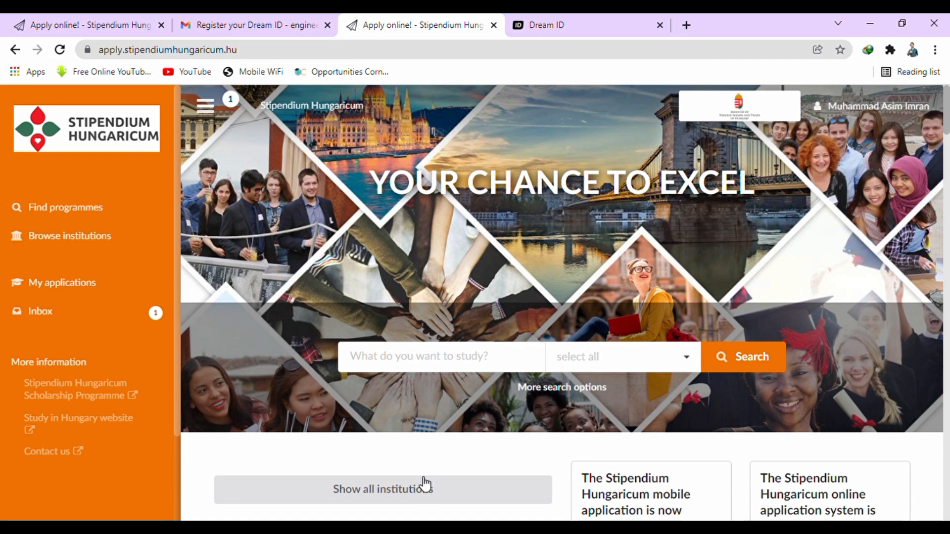
- Search programmes for 'Computer Science' at Bachelor level
click(81, 214)
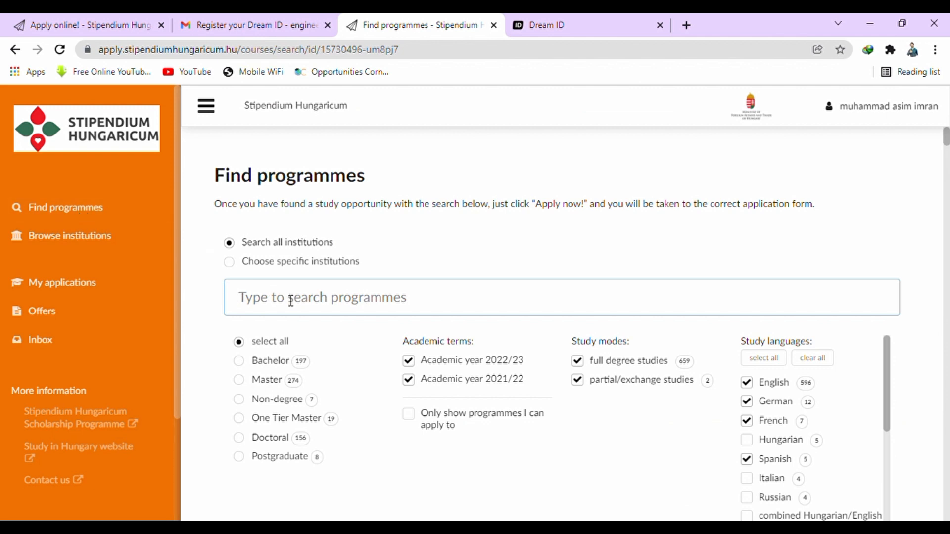
text(C)
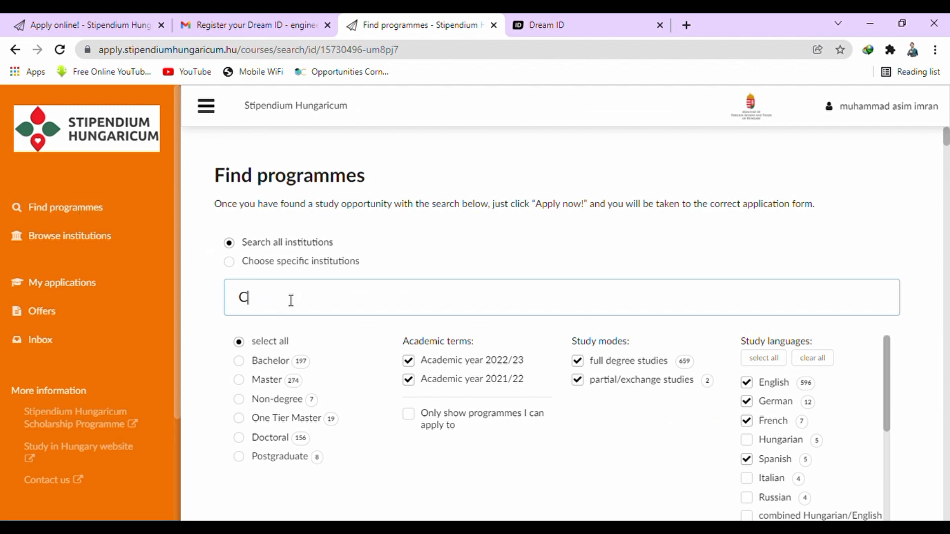
text(omputer Science)
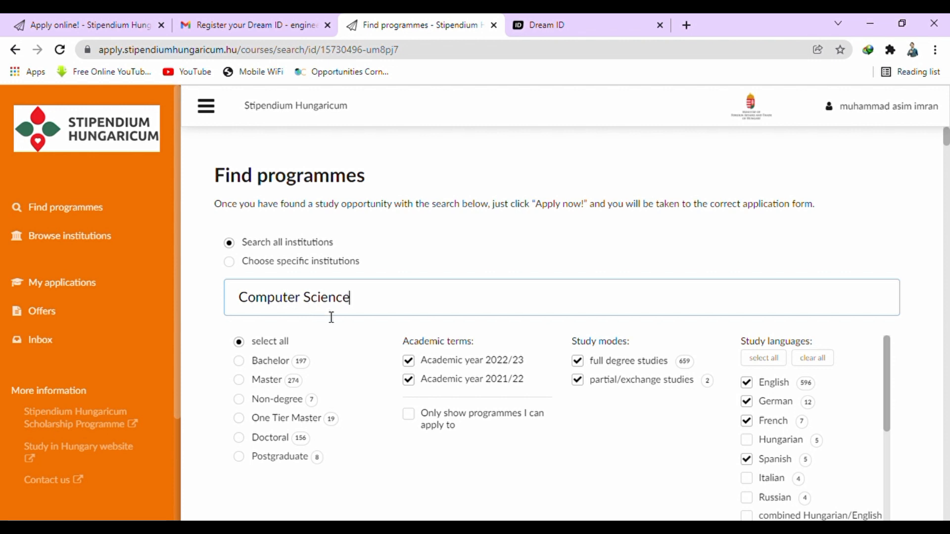
click(246, 364)
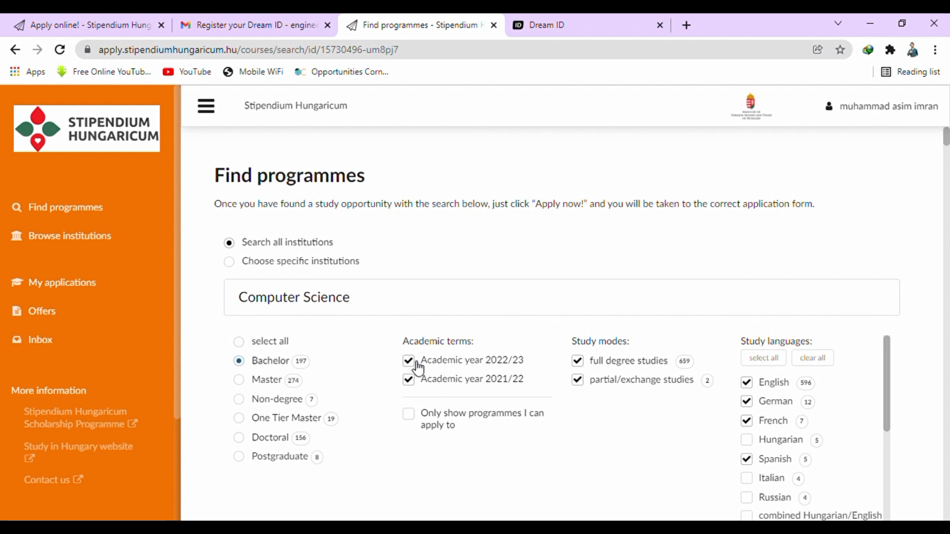
- Filter to 2022/23 full-degree programmes taught in English or Hungarian and run the search
click(414, 381)
click(580, 382)
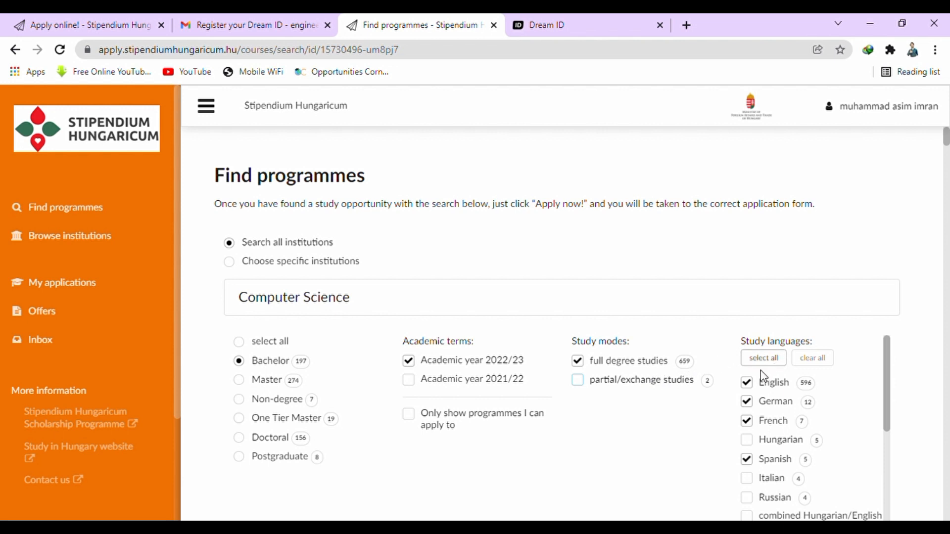
click(753, 402)
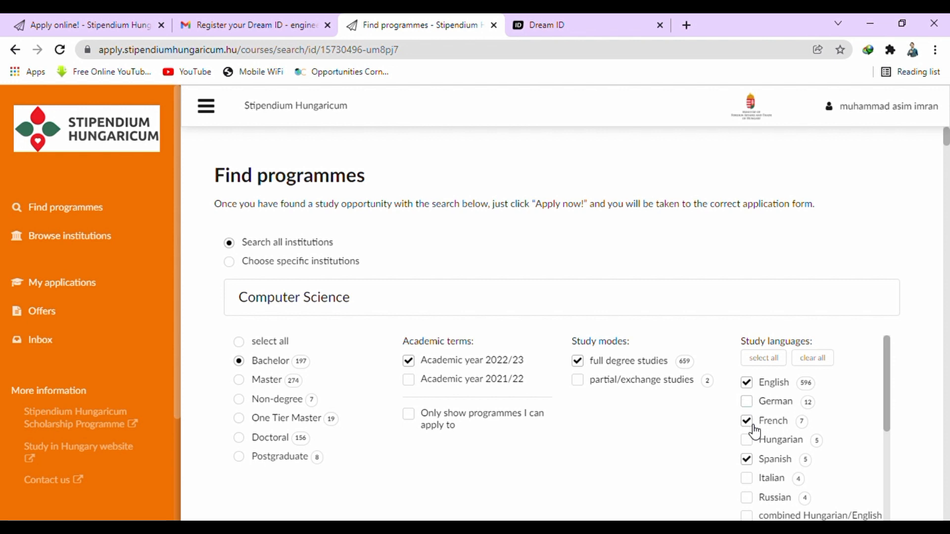
click(751, 422)
click(754, 442)
click(747, 459)
scroll(892, 412, down, 3)
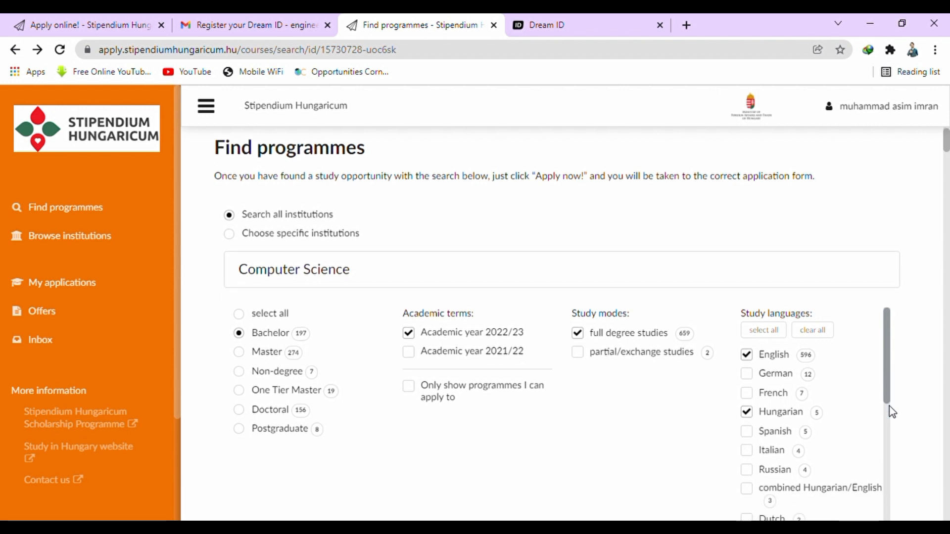
click(614, 474)
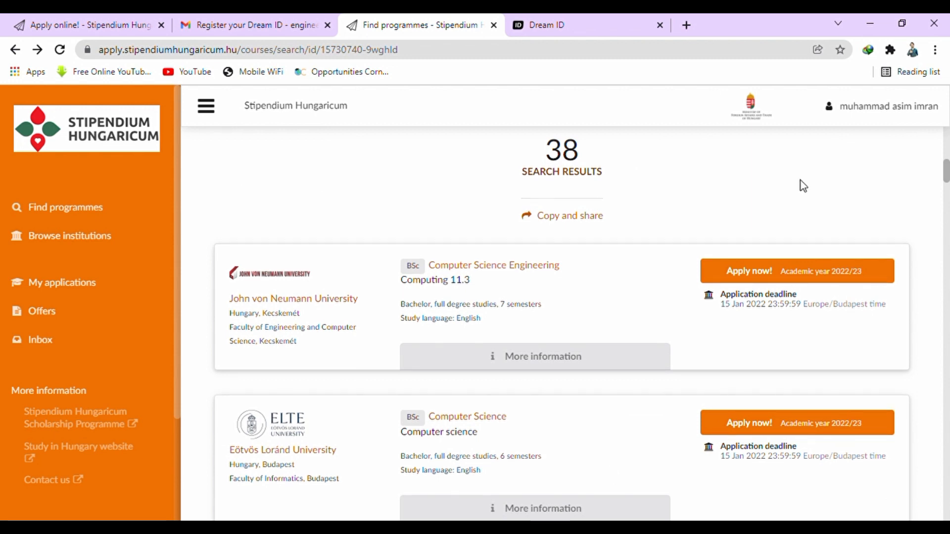
- Browse the 38 results and open More information on University of Pécs BSc Computer Science
scroll(802, 183, down, 1)
scroll(801, 180, down, 3)
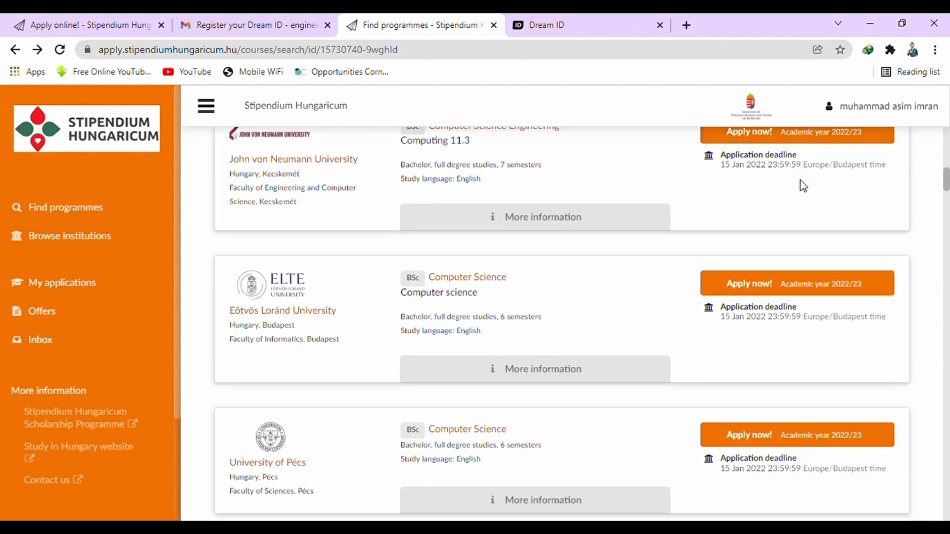
scroll(801, 181, down, 3)
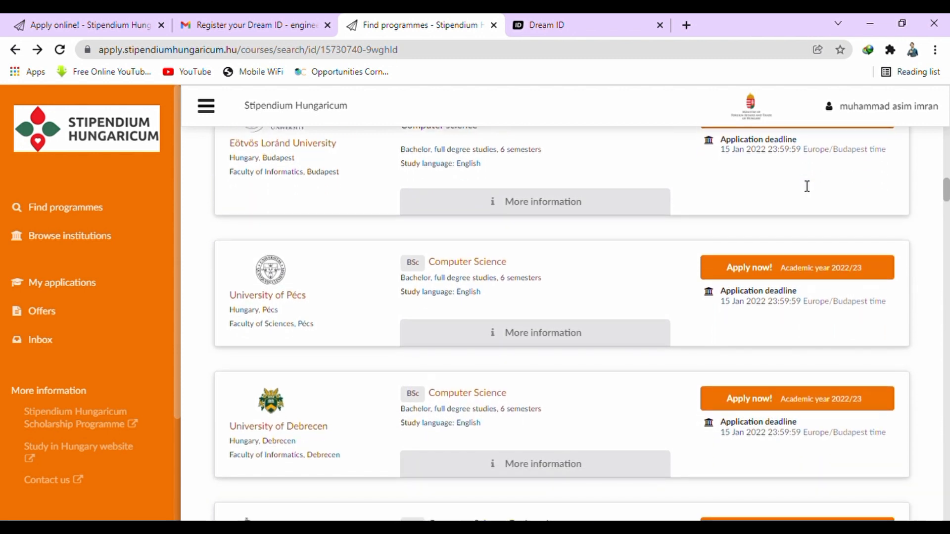
scroll(801, 180, down, 3)
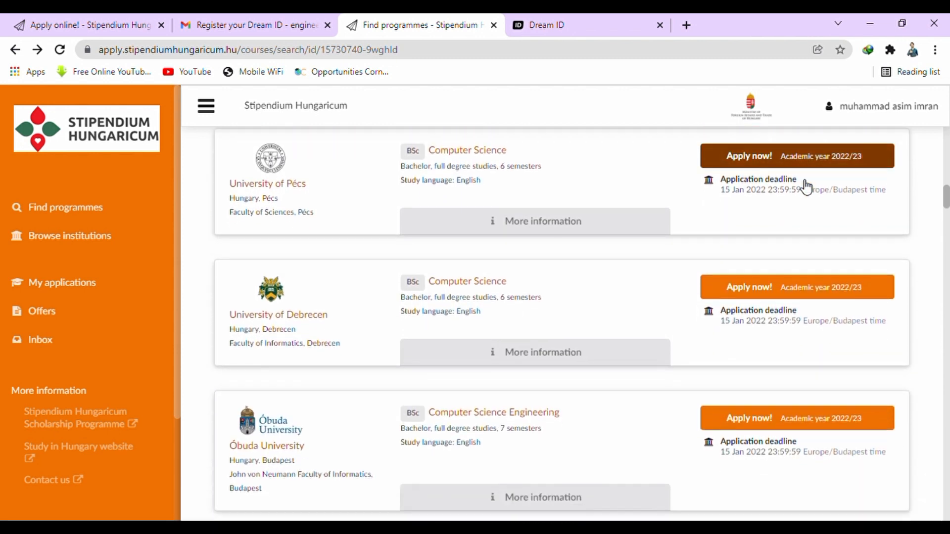
scroll(801, 180, up, 3)
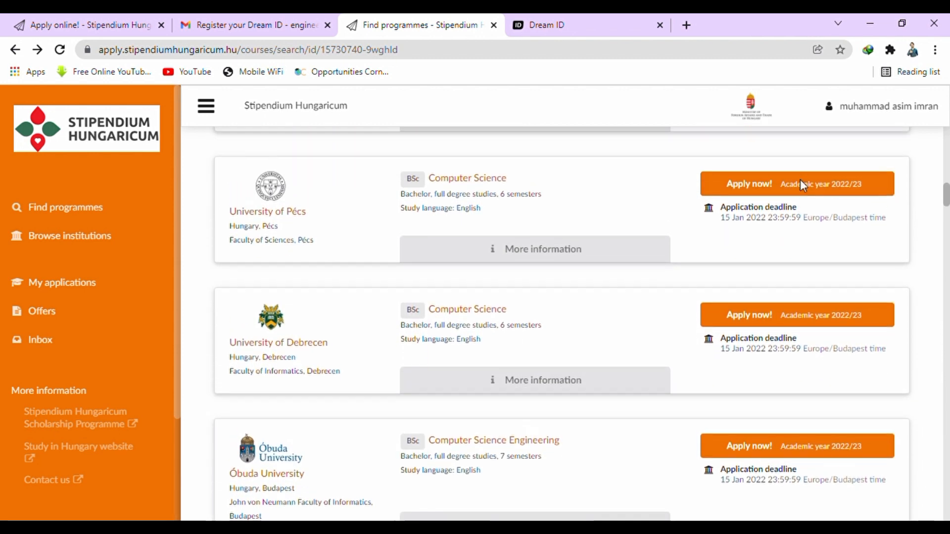
scroll(804, 186, up, 1)
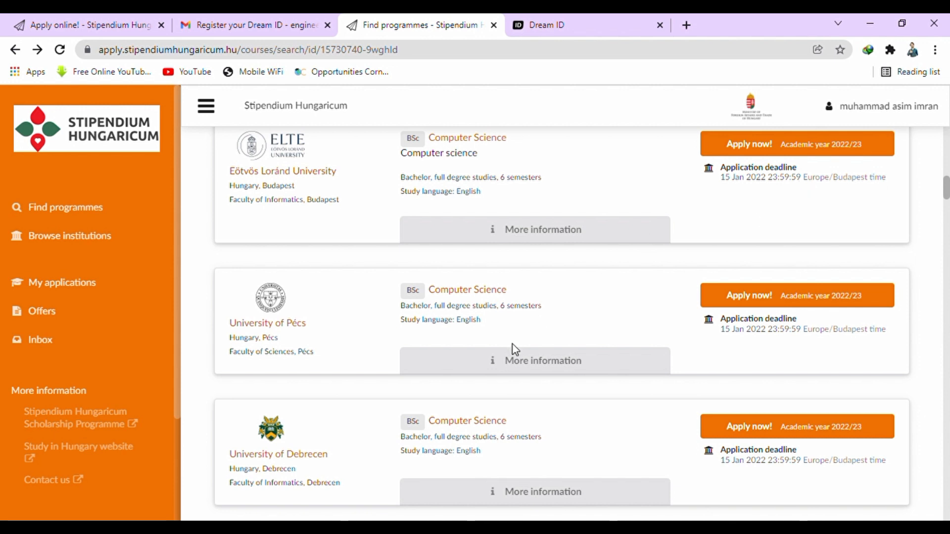
click(521, 369)
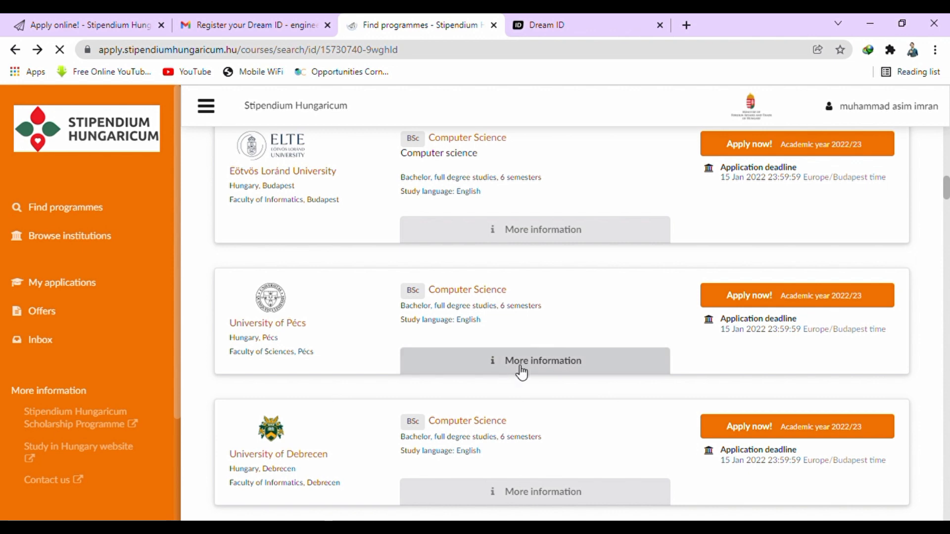
- Scroll the Pécs BSc Computer Science page through entry and language requirements to Programme structure
scroll(662, 467, down, 4)
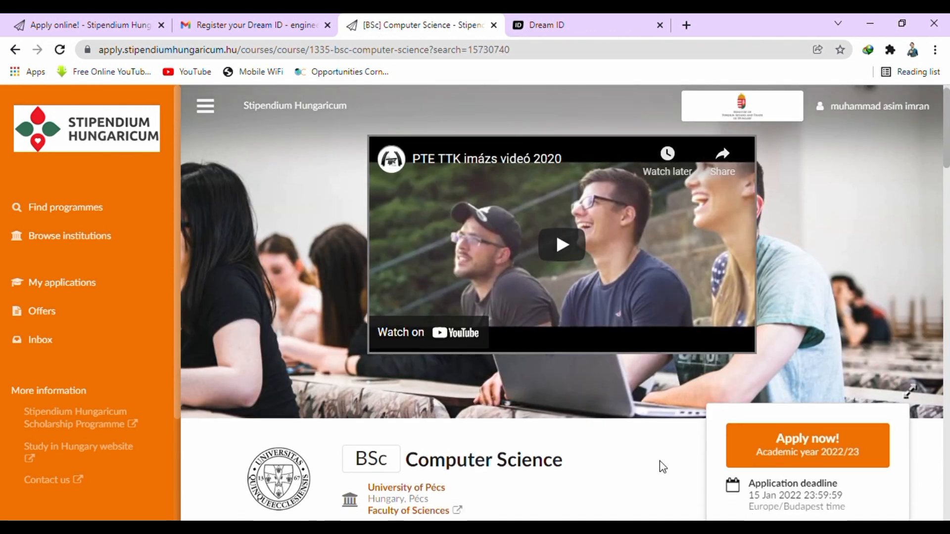
scroll(663, 467, down, 3)
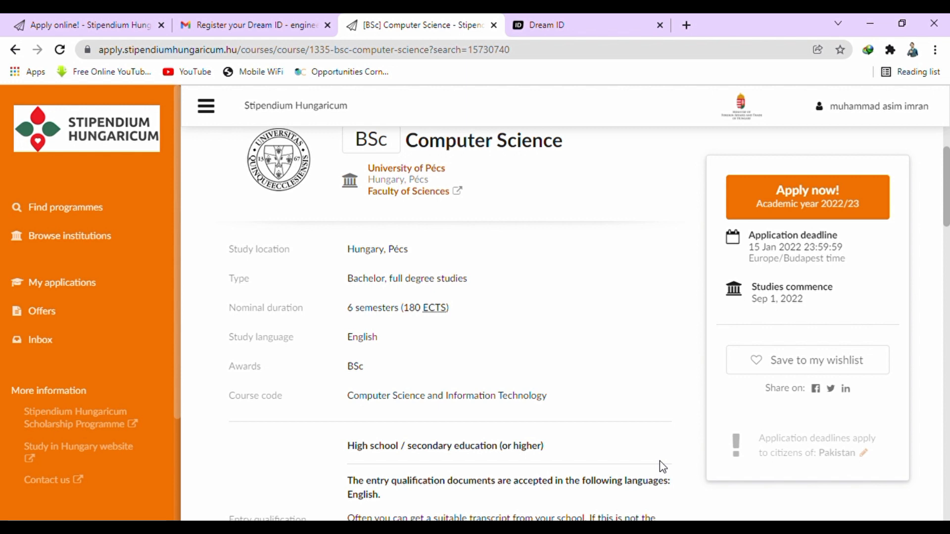
scroll(660, 462, down, 2)
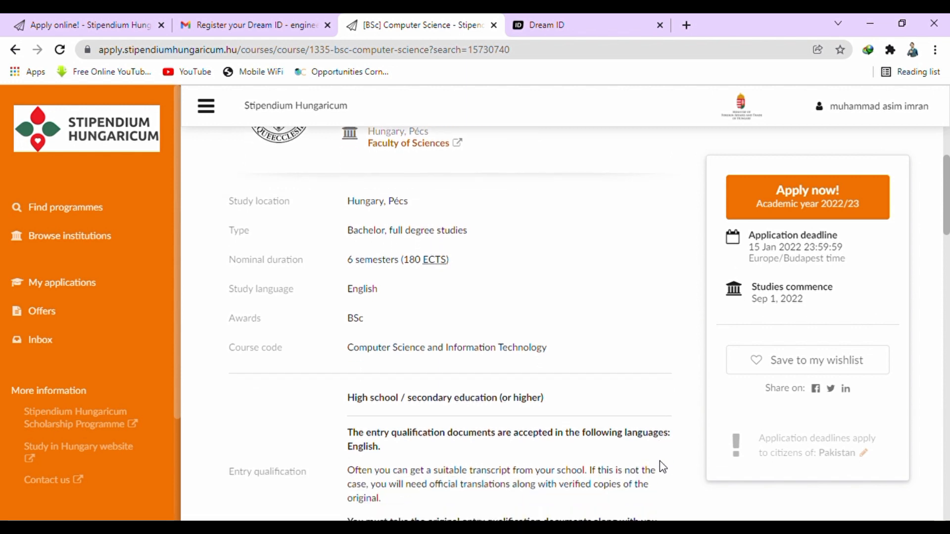
scroll(660, 461, down, 3)
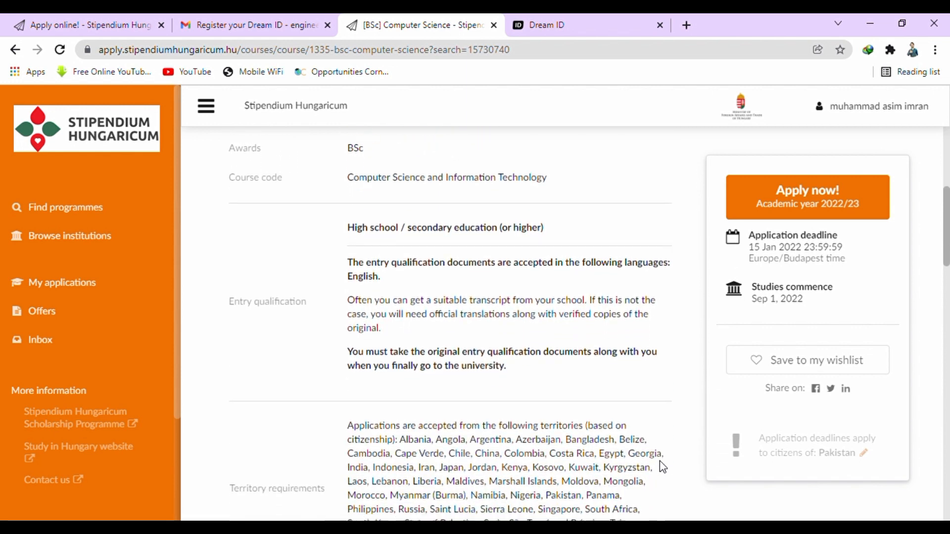
scroll(660, 462, down, 3)
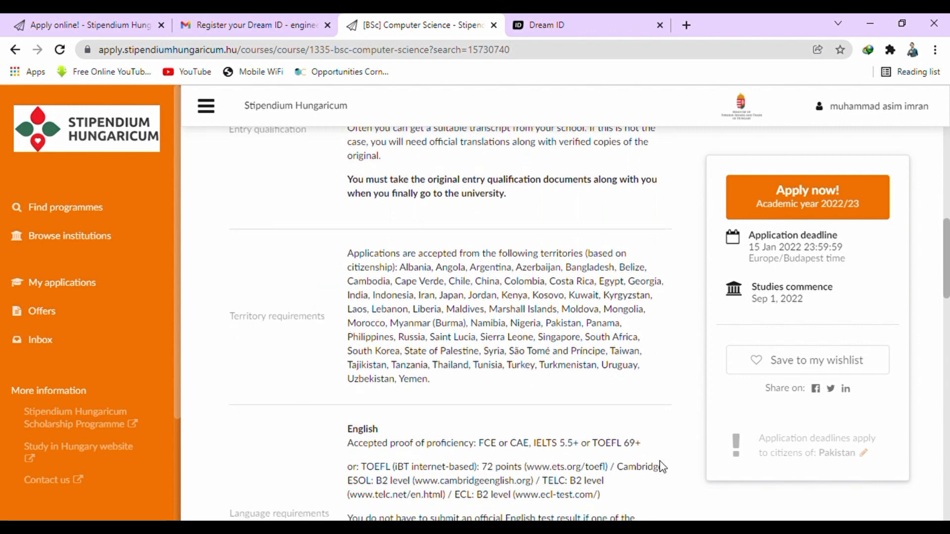
scroll(660, 462, down, 4)
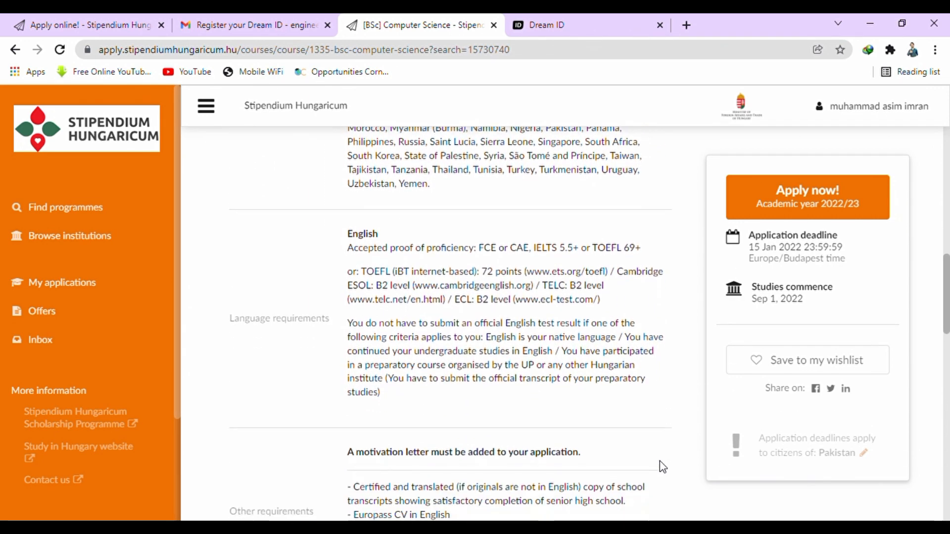
scroll(661, 462, down, 2)
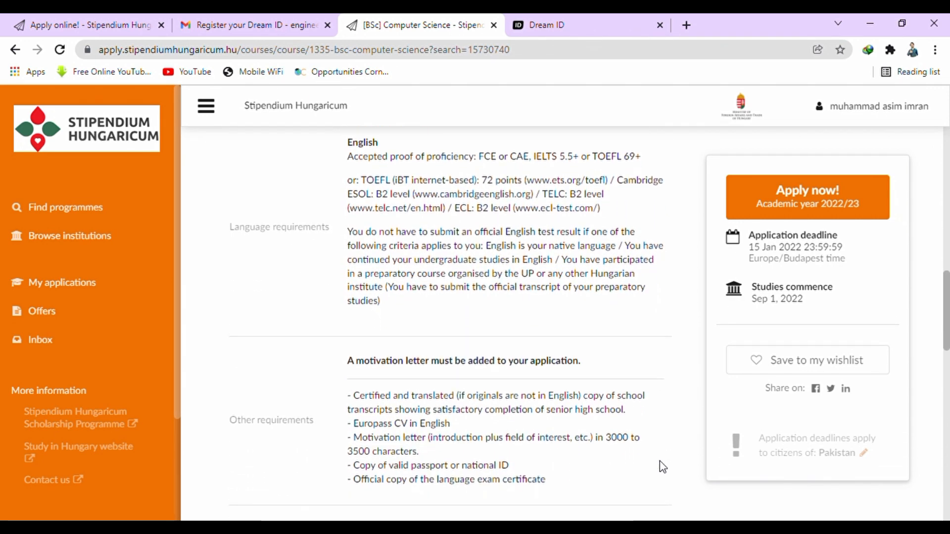
scroll(662, 467, down, 7)
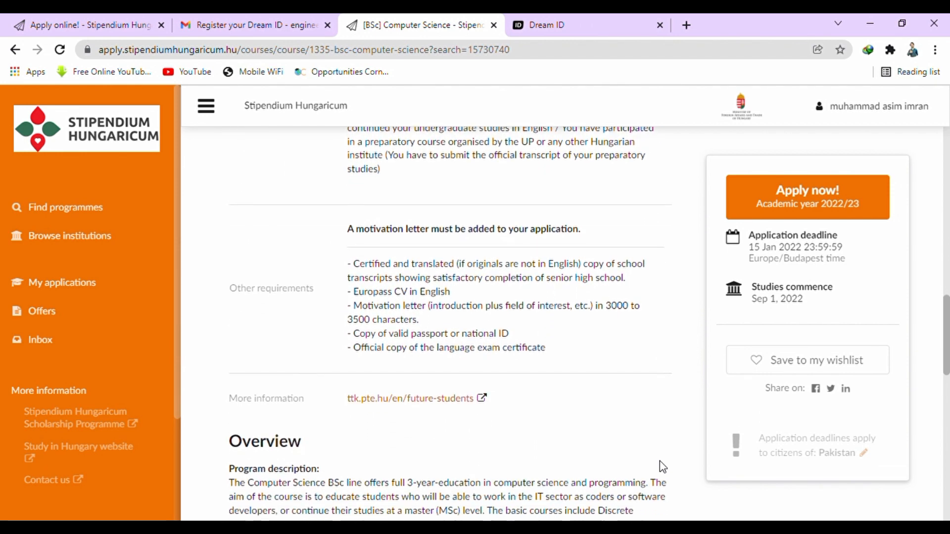
scroll(662, 467, down, 3)
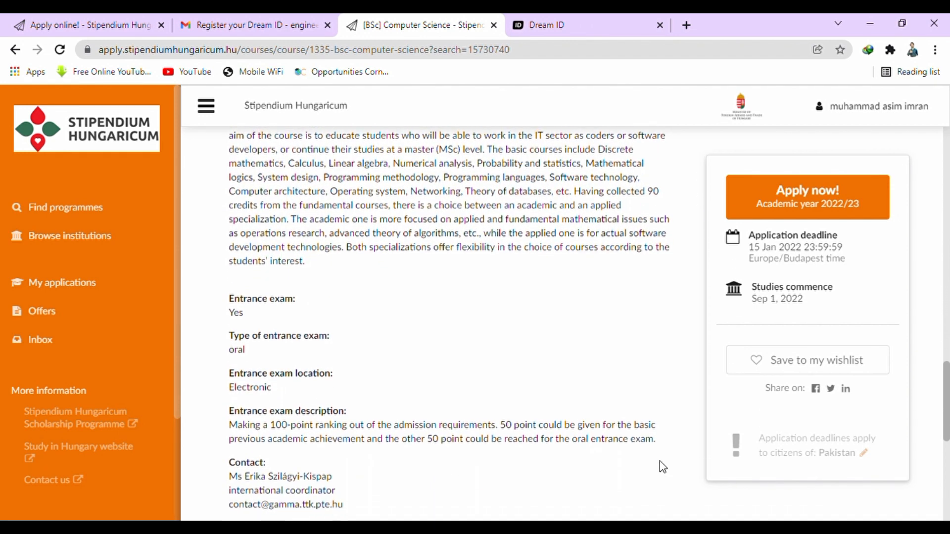
scroll(660, 461, down, 2)
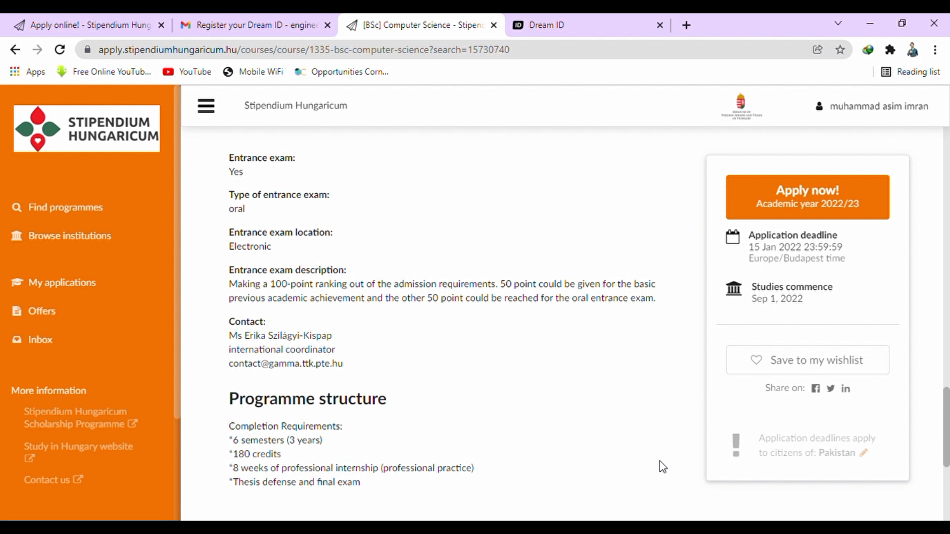
- Apply for Pécs BSc Computer Science, cloning the previous application's data
click(760, 202)
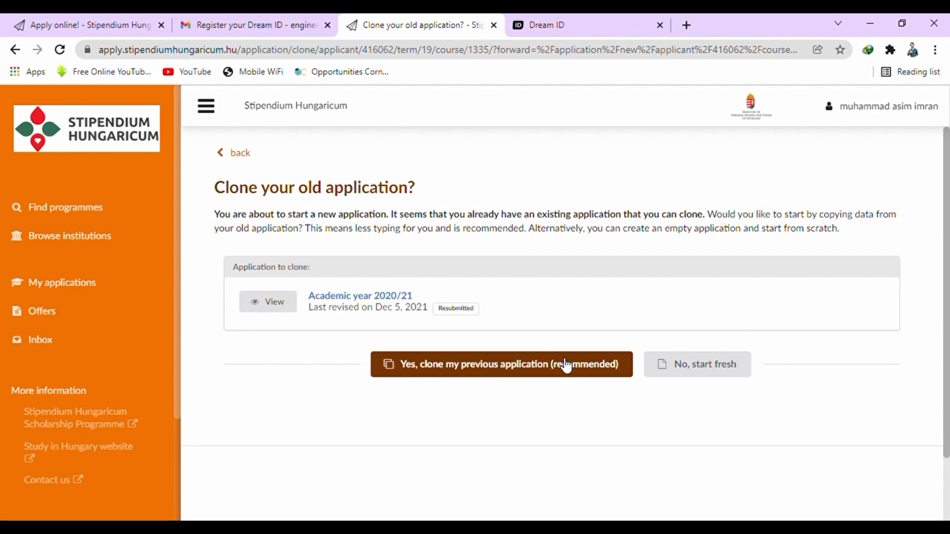
click(565, 365)
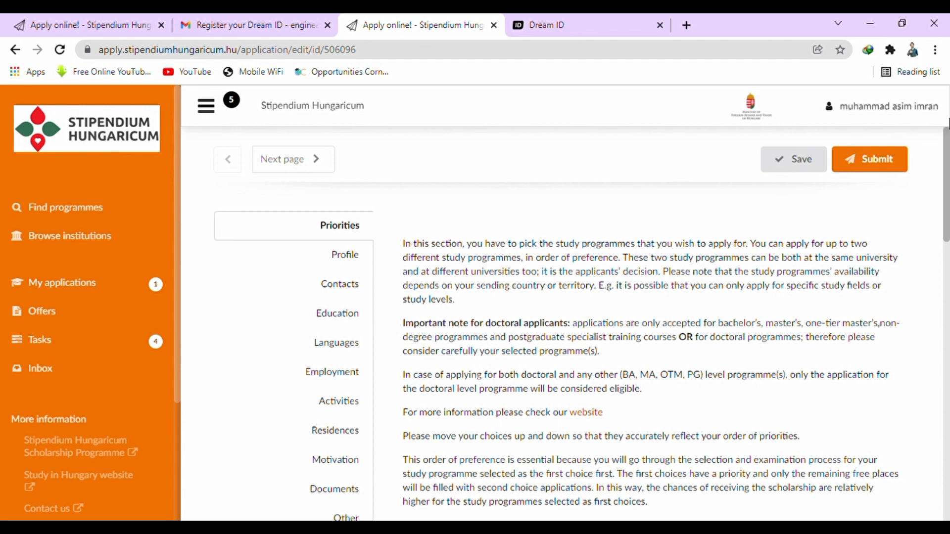
- In the Priorities section, choose 'Add more choices' to pick a second programme
scroll(947, 148, down, 15)
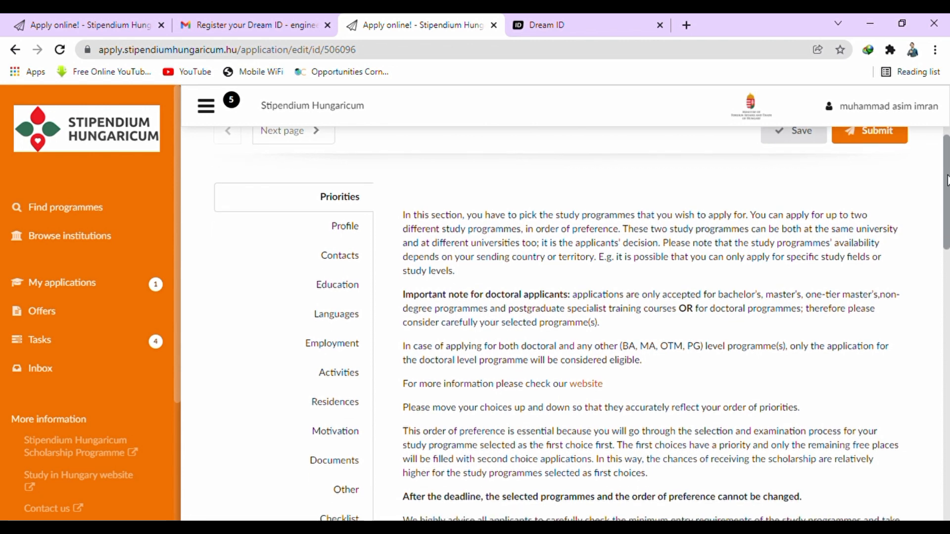
scroll(948, 181, down, 3)
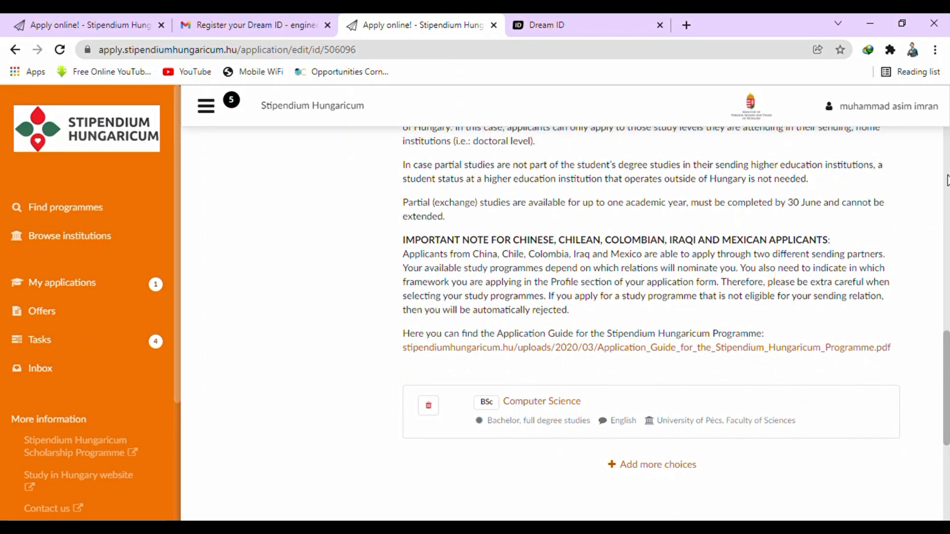
click(665, 466)
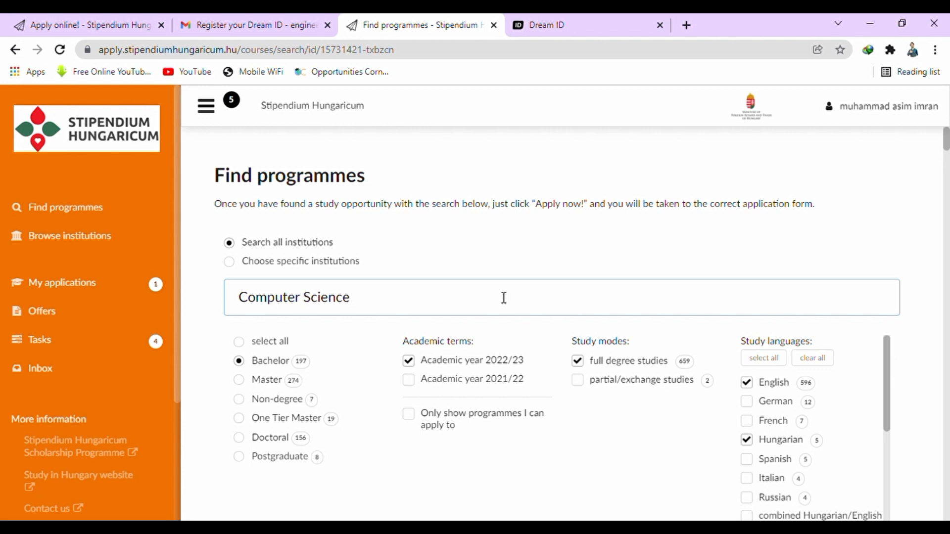
- Search Computer Science bachelor programmes and apply to the University of Debrecen one
click(512, 261)
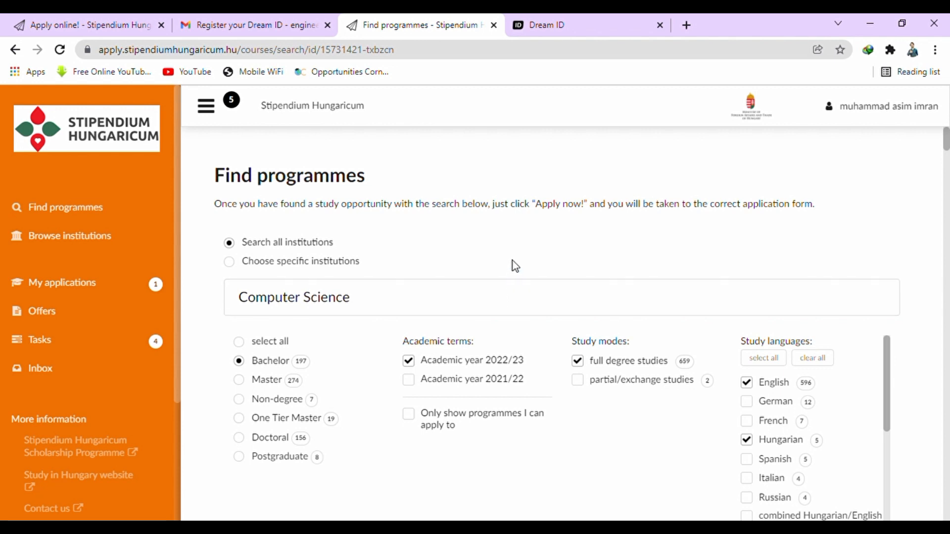
scroll(513, 262, down, 3)
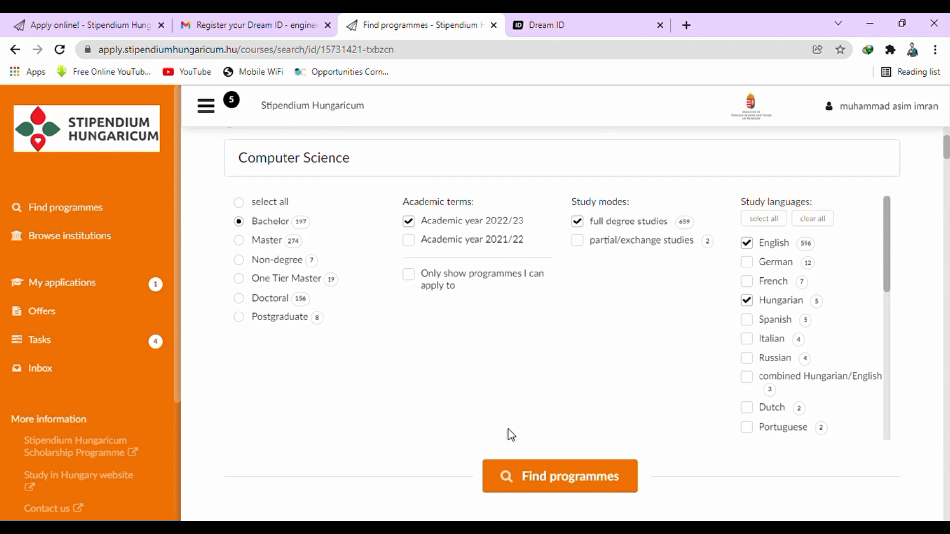
click(555, 480)
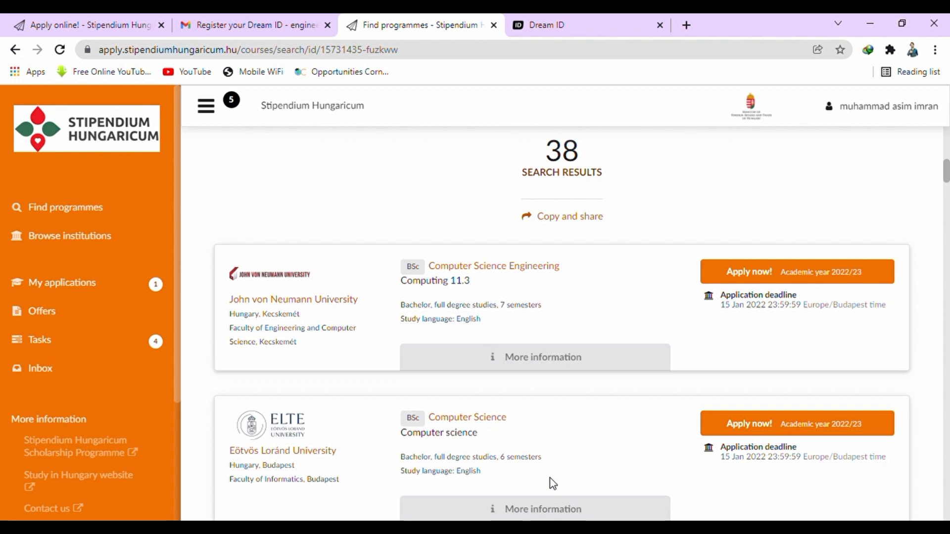
scroll(550, 478, down, 3)
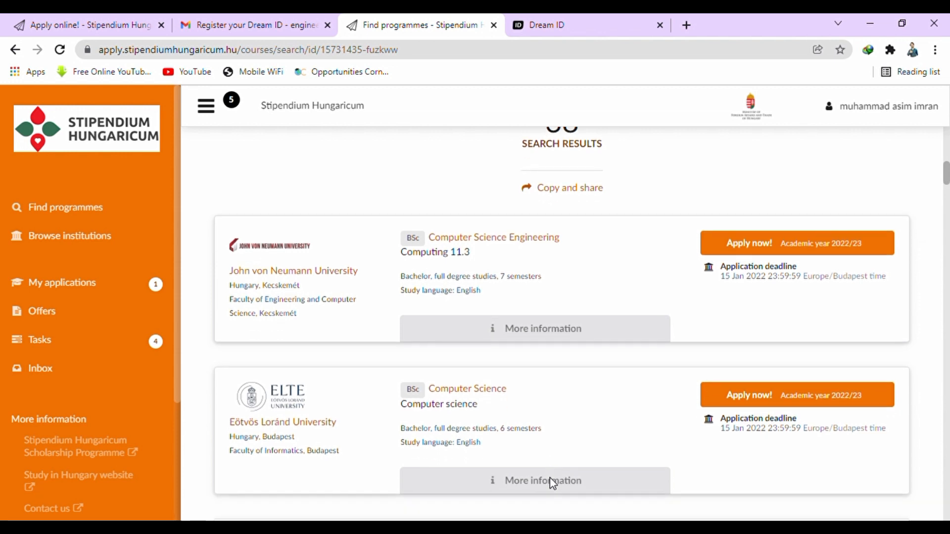
scroll(551, 477, down, 3)
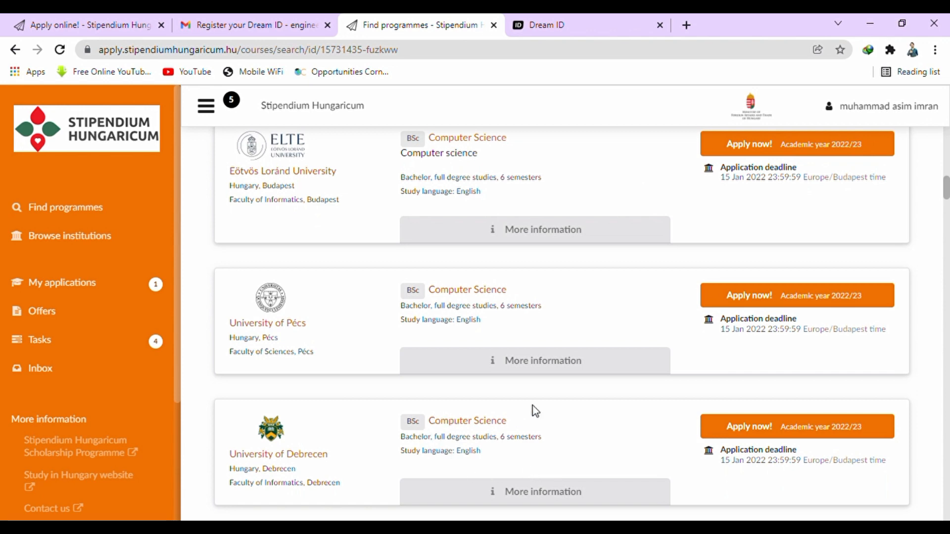
click(771, 431)
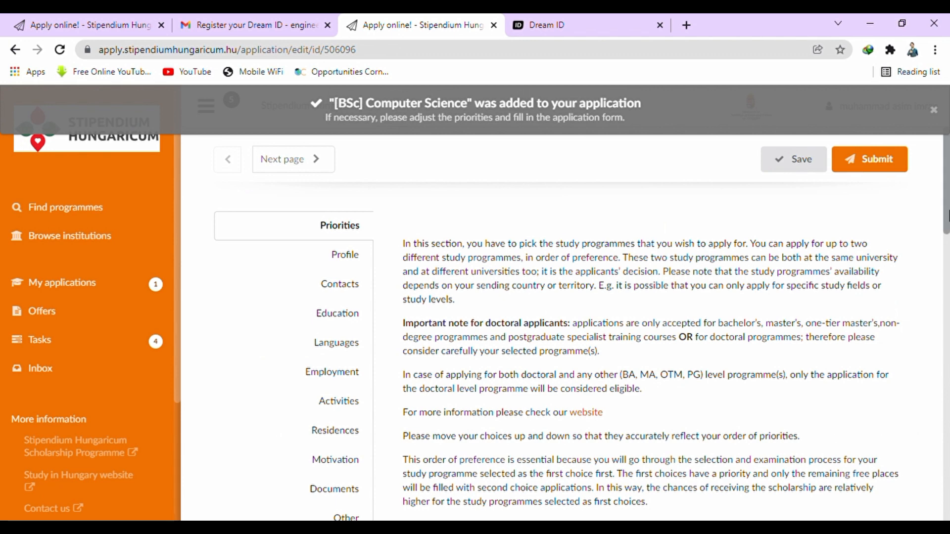
- Save the Priorities page with both programme choices listed
drag(948, 215, 948, 438)
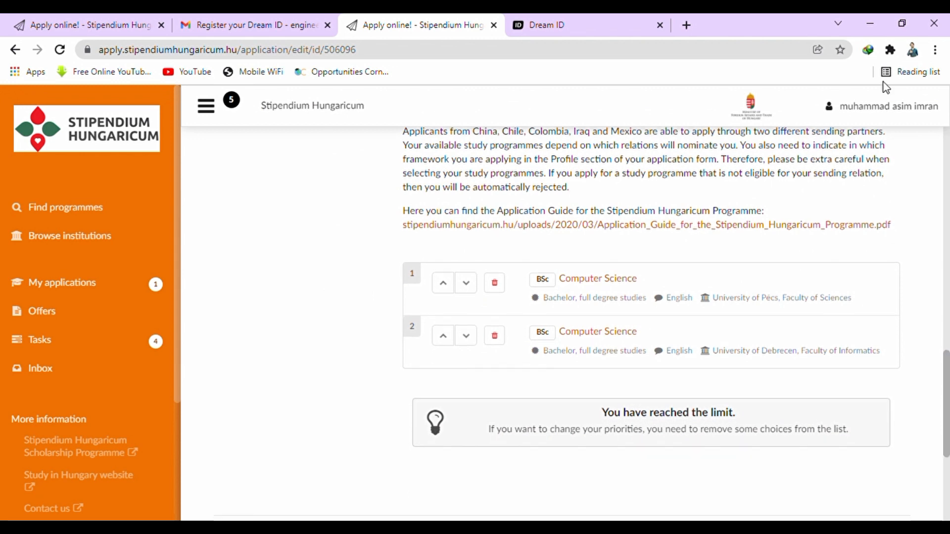
scroll(886, 87, down, 3)
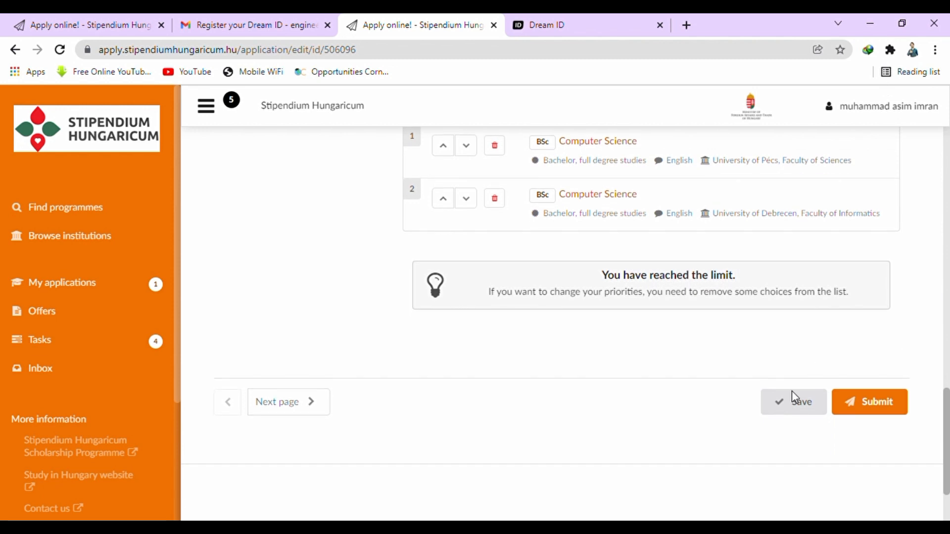
click(794, 409)
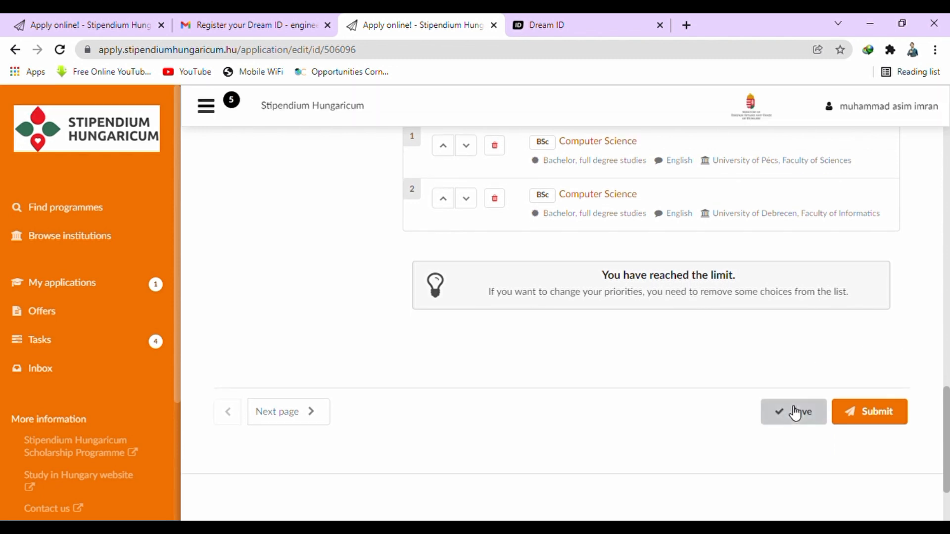
- Return to the top and switch to the Profile section
scroll(794, 412, up, 10)
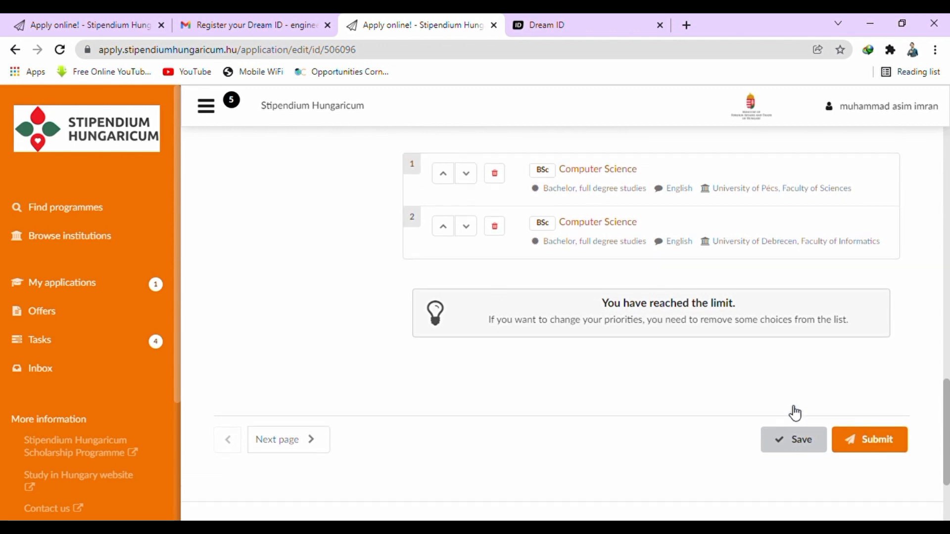
scroll(792, 411, up, 4)
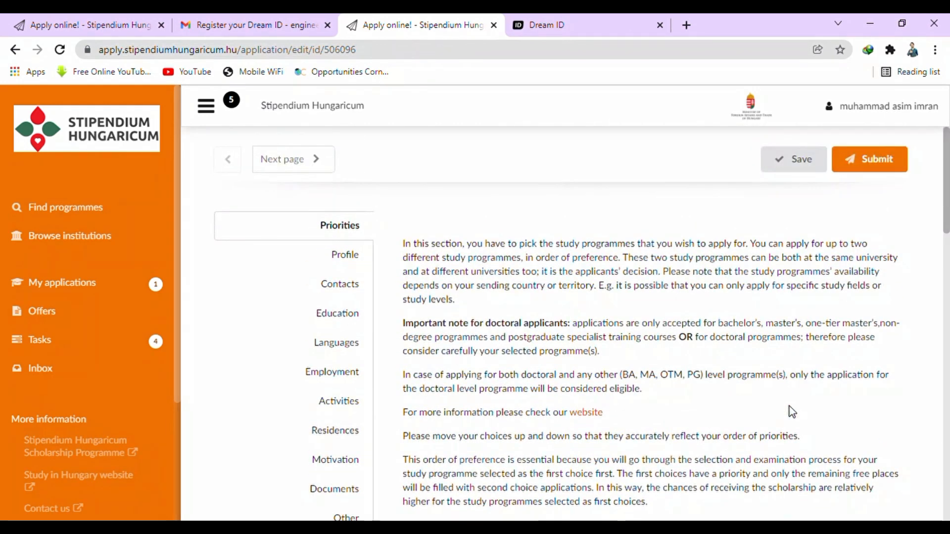
click(361, 256)
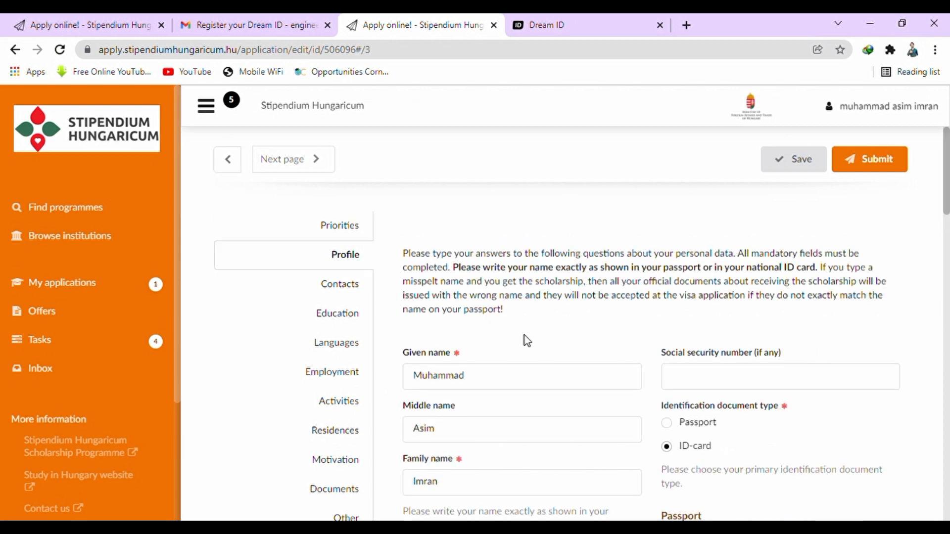
- Review the Profile details, including the formal photo and CNIC number, and save them
scroll(524, 337, down, 2)
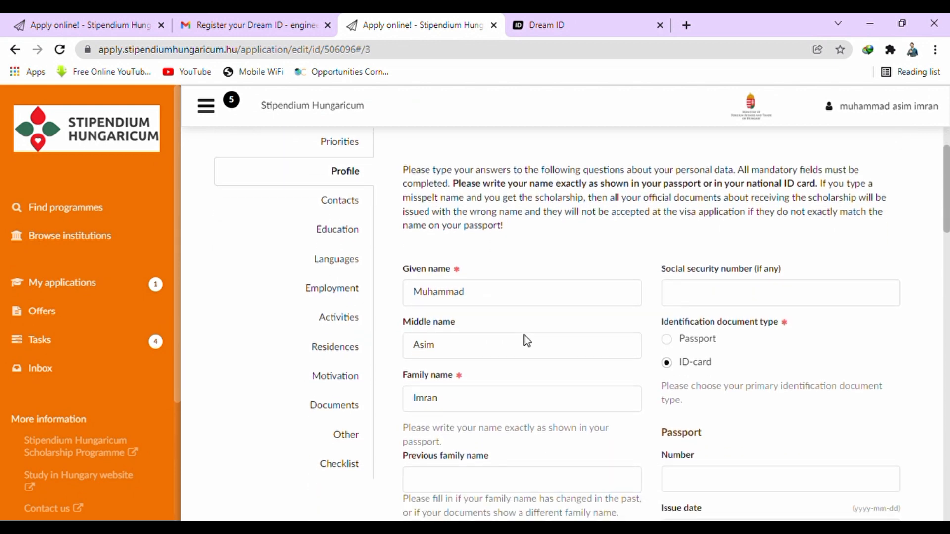
scroll(526, 339, down, 3)
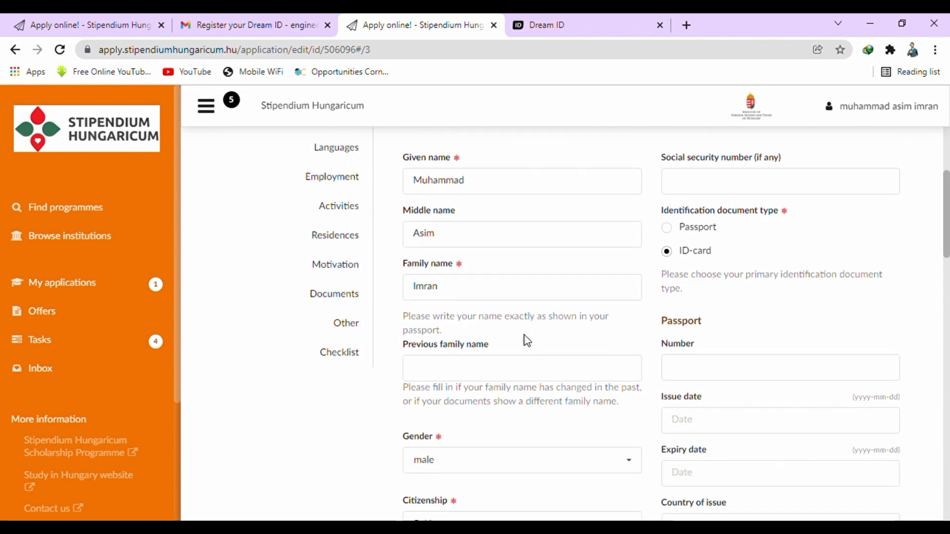
scroll(525, 340, down, 3)
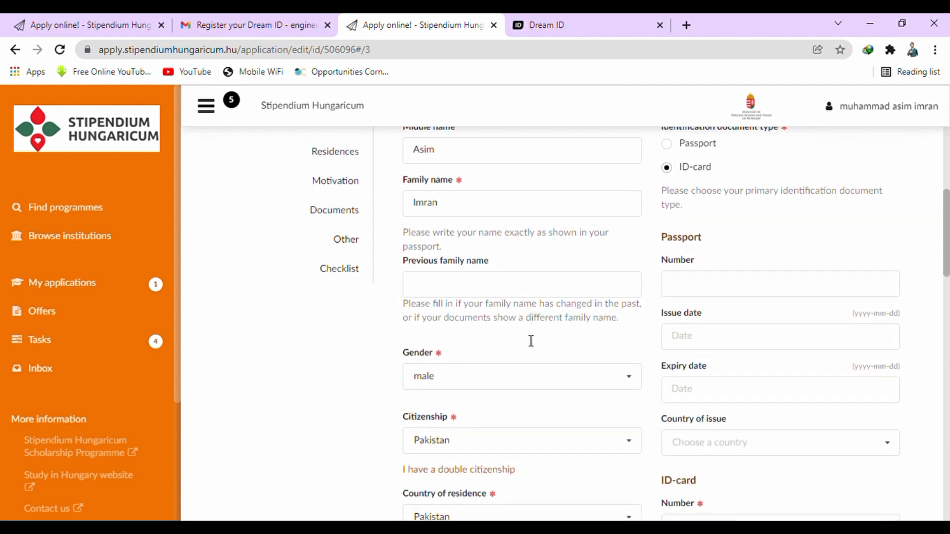
scroll(531, 341, down, 2)
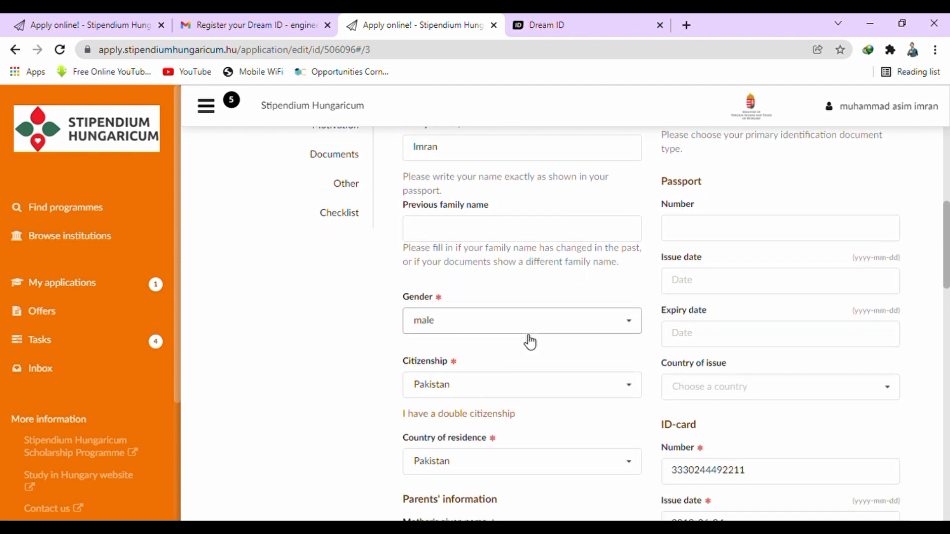
scroll(529, 341, down, 4)
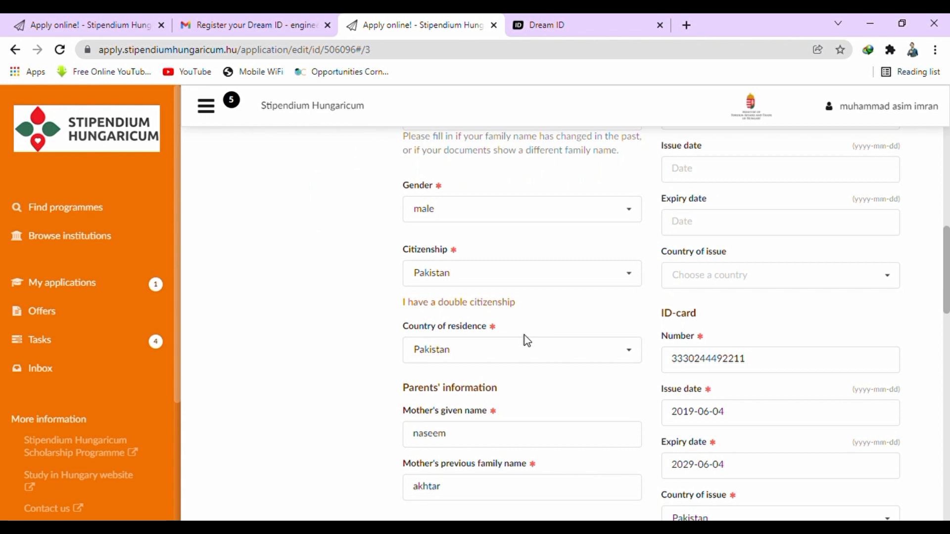
scroll(526, 340, down, 1)
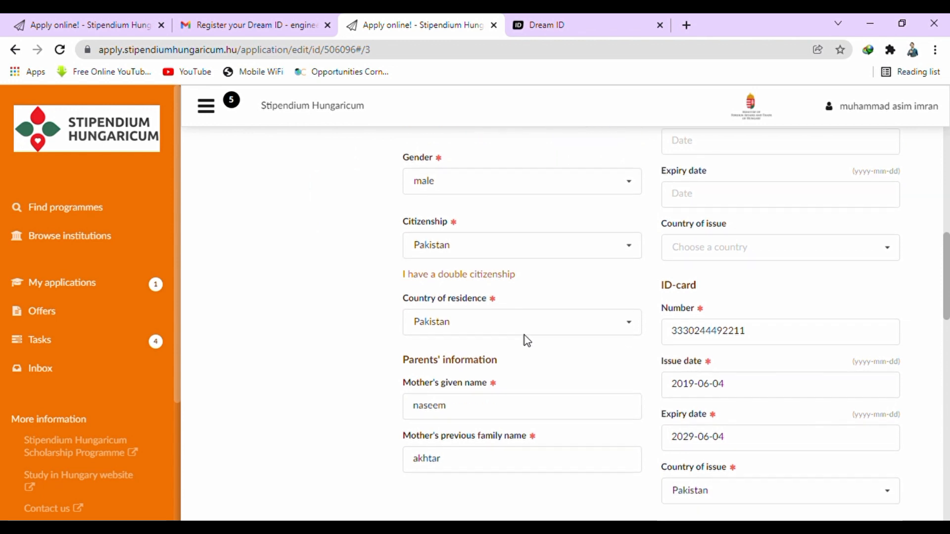
scroll(530, 341, up, 1)
scroll(531, 341, up, 13)
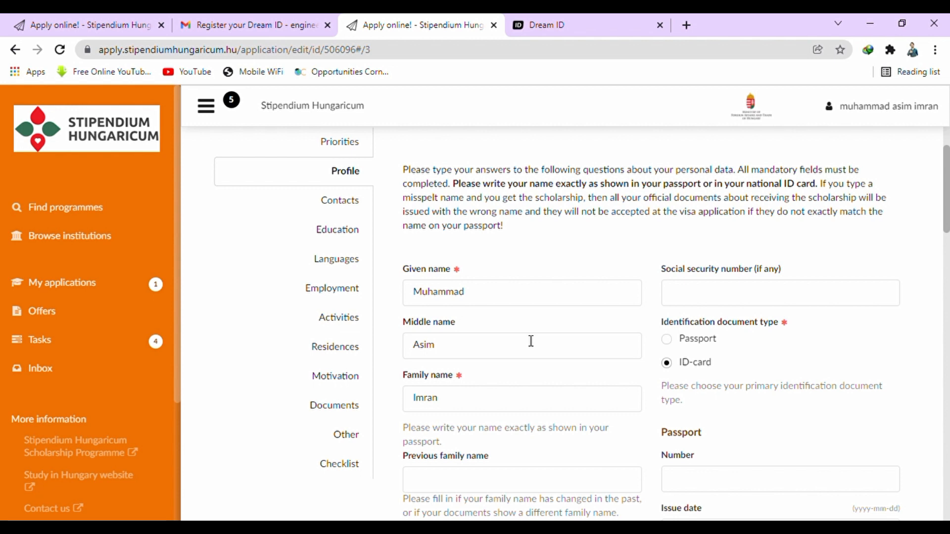
scroll(531, 342, down, 2)
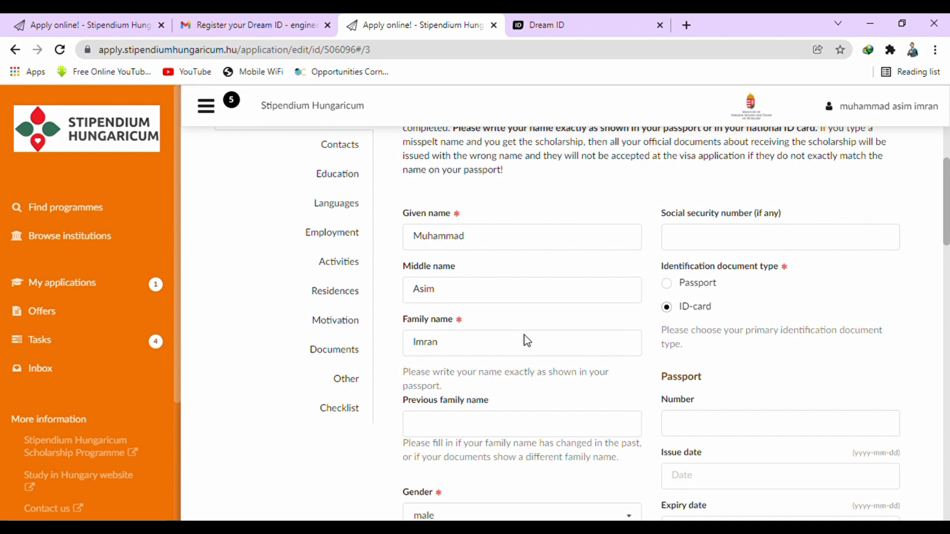
scroll(526, 340, down, 1)
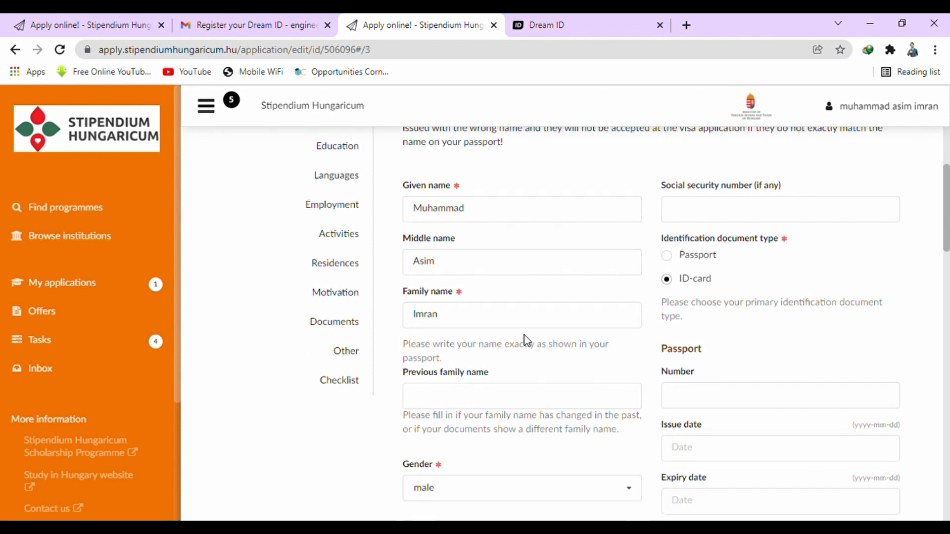
scroll(525, 335, down, 3)
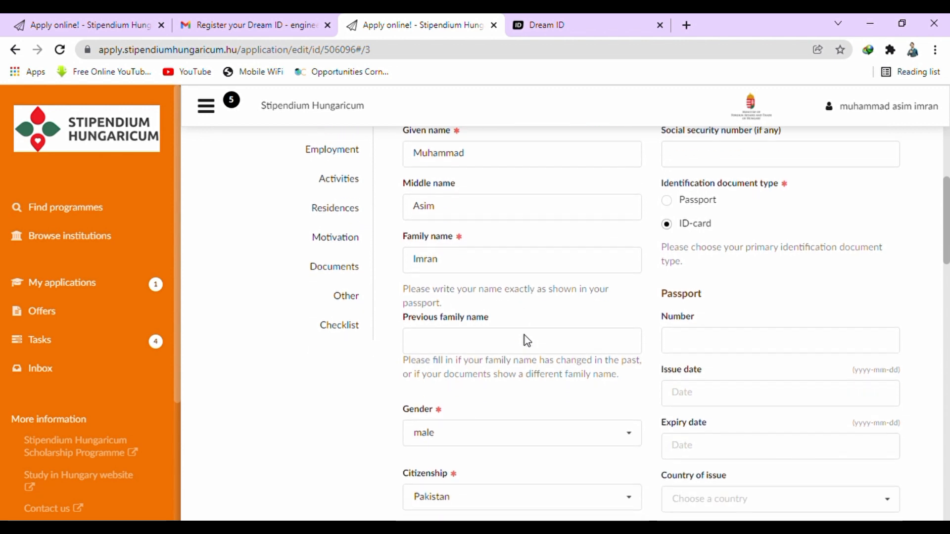
scroll(529, 340, down, 2)
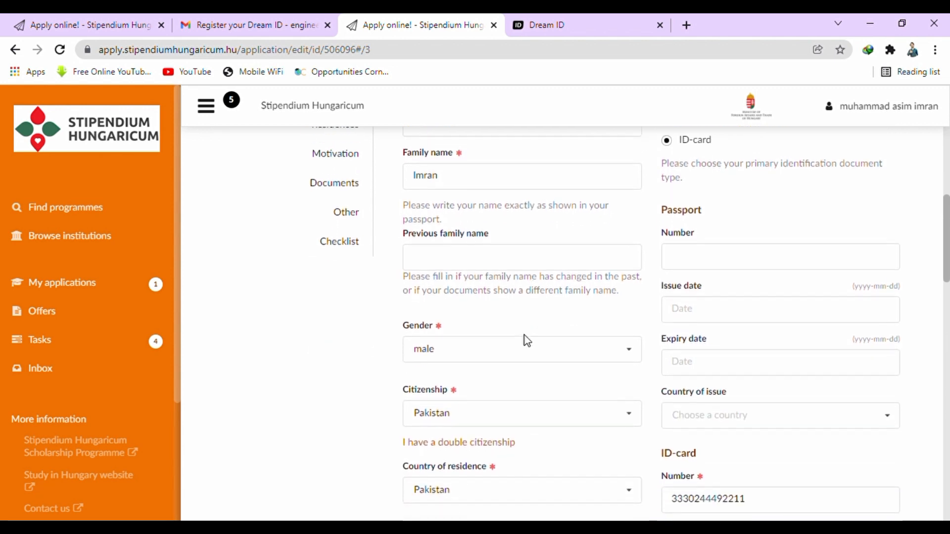
scroll(524, 336, down, 3)
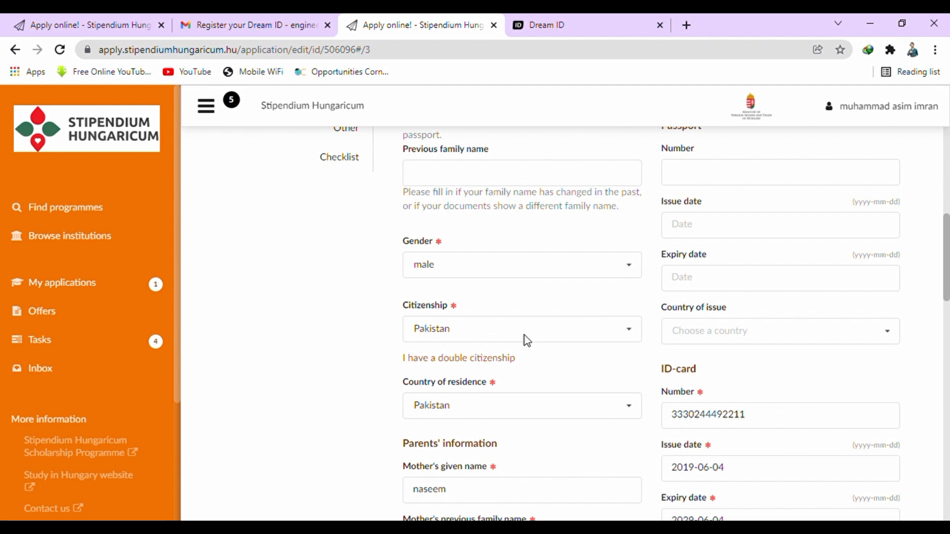
scroll(525, 335, down, 1)
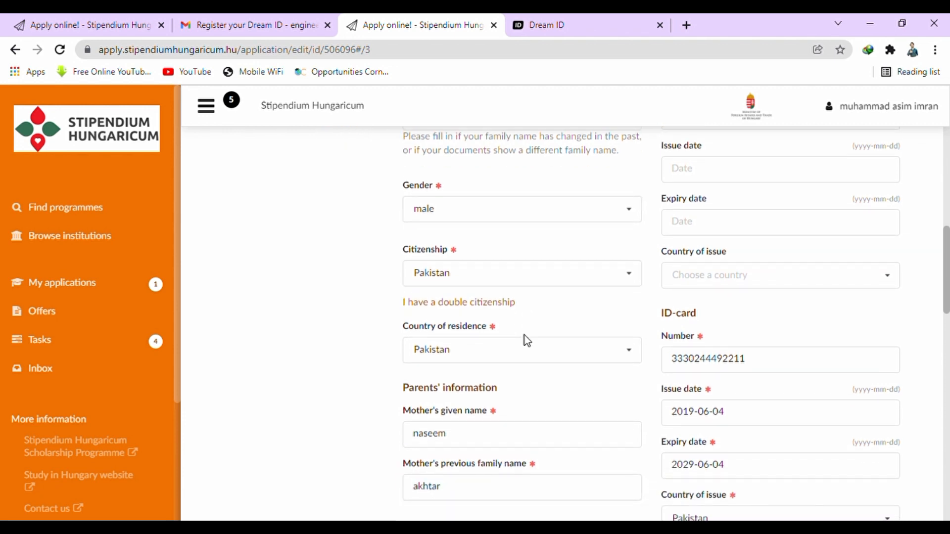
scroll(525, 336, down, 1)
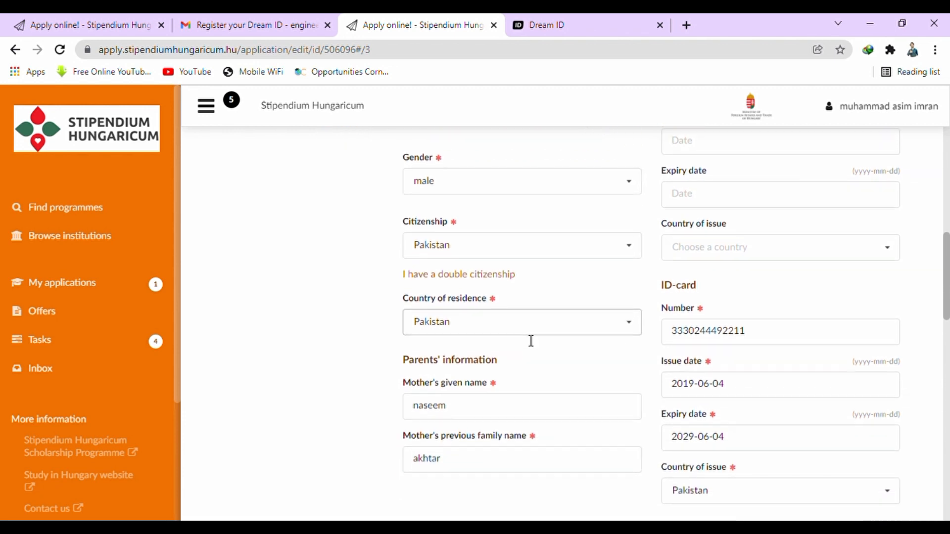
scroll(525, 336, down, 1)
scroll(524, 337, down, 5)
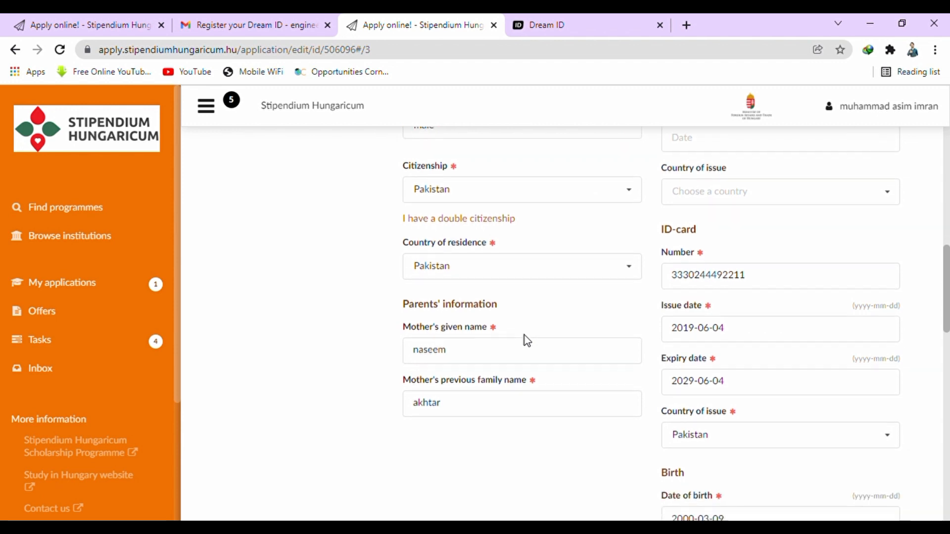
scroll(525, 336, down, 3)
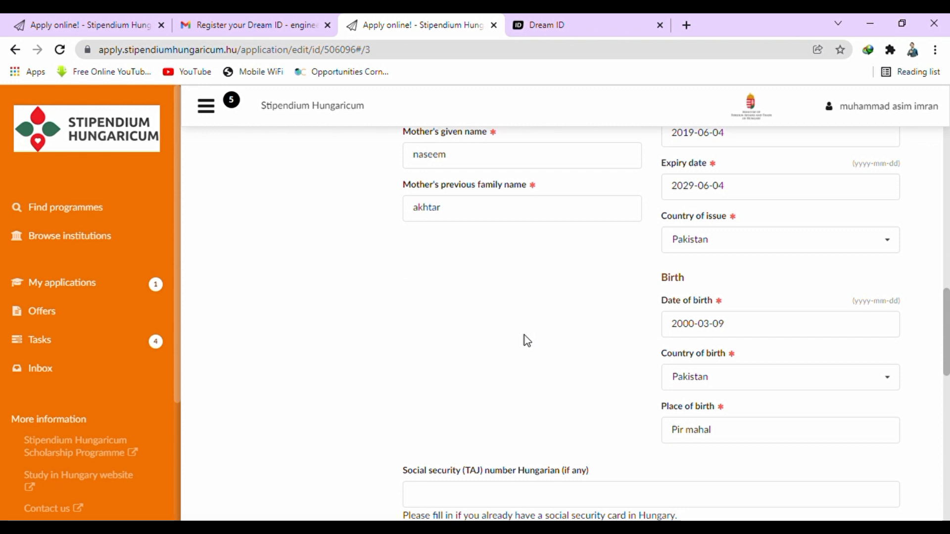
scroll(524, 337, down, 1)
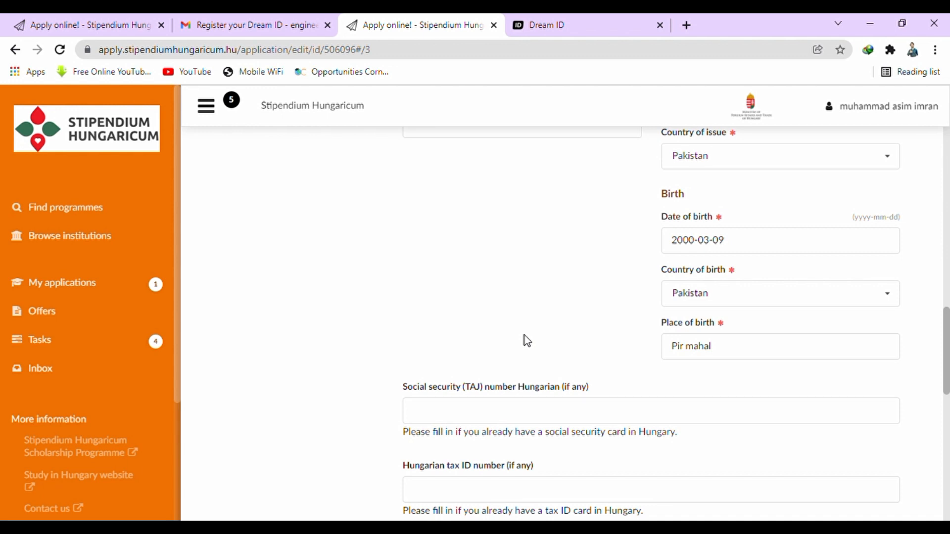
scroll(526, 336, down, 3)
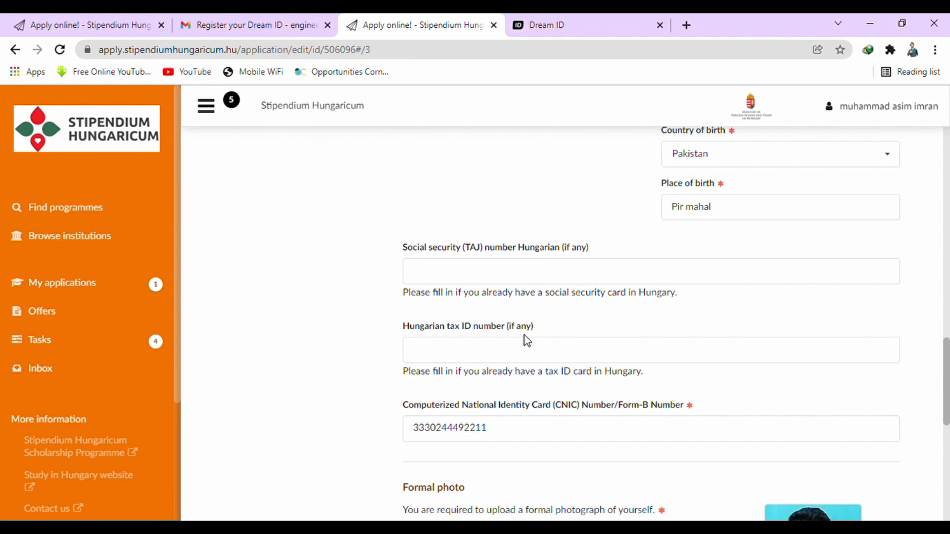
scroll(524, 335, down, 2)
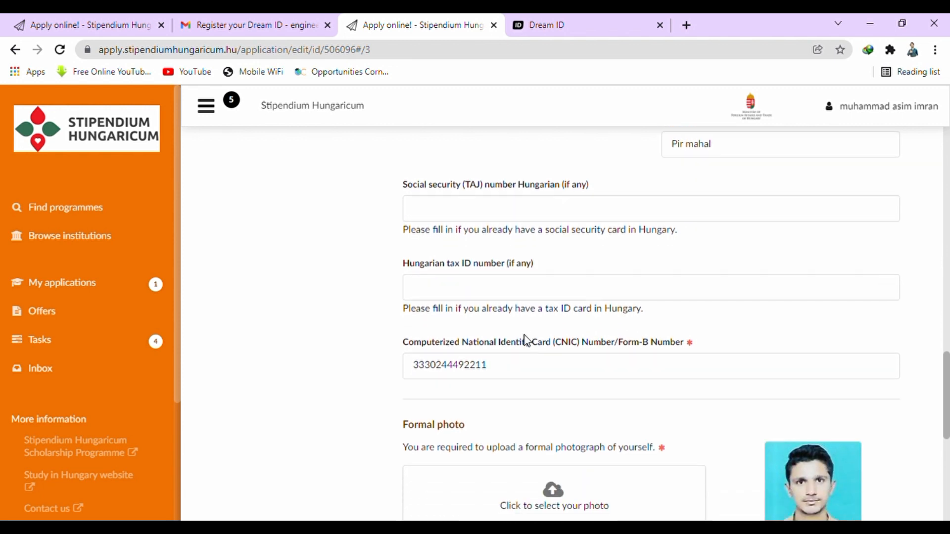
scroll(525, 335, down, 2)
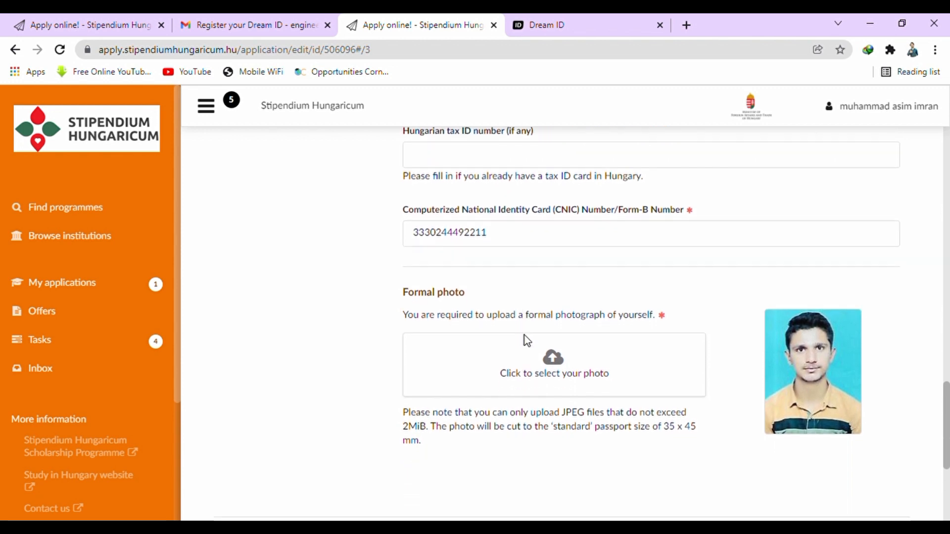
scroll(525, 335, down, 1)
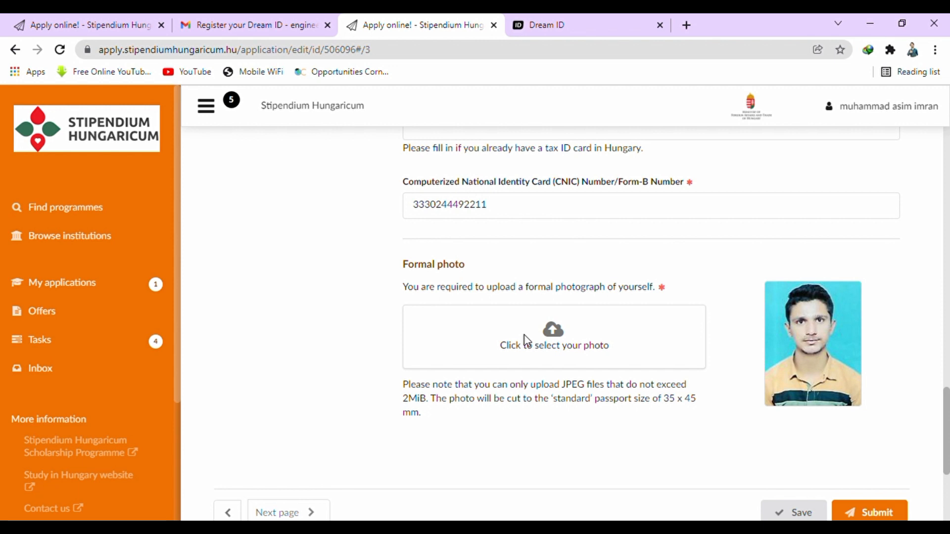
scroll(526, 340, down, 1)
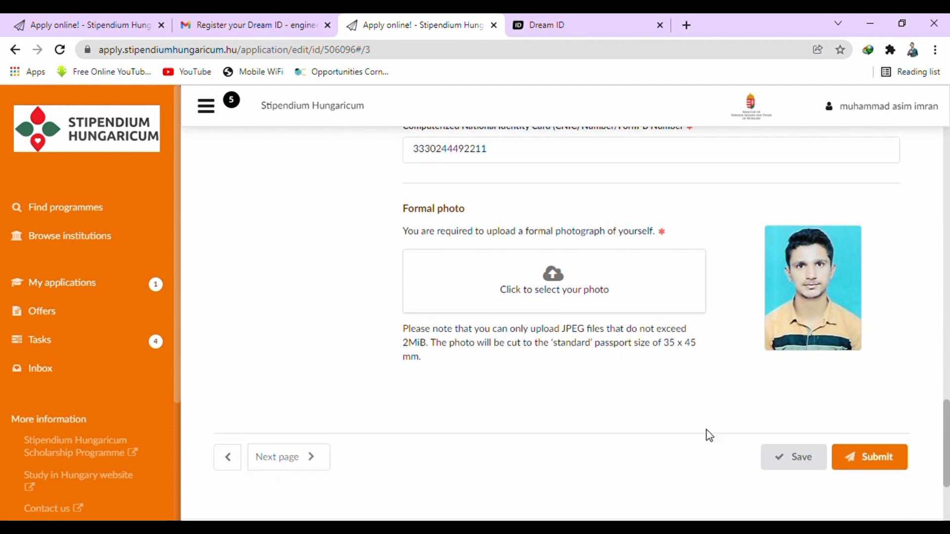
click(789, 459)
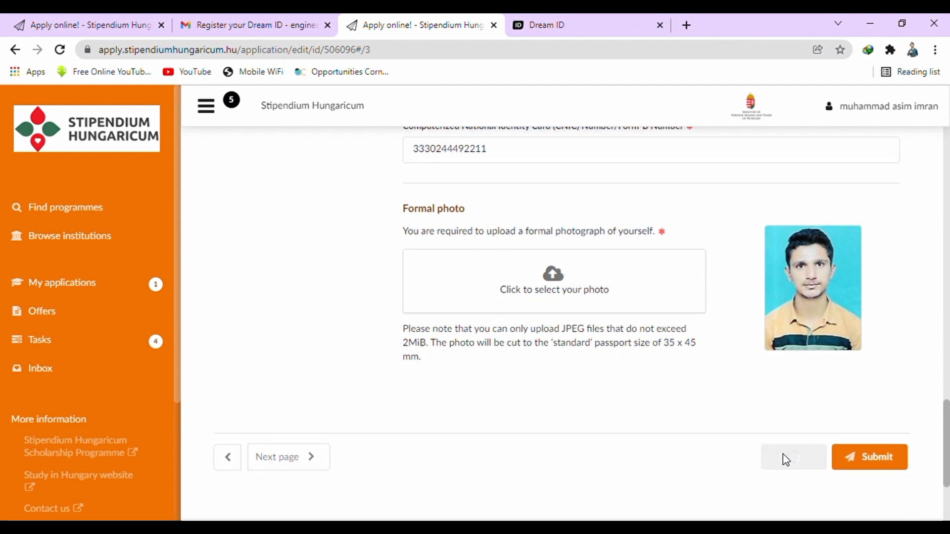
- Go back up and switch to the Contacts section
scroll(787, 458, up, 15)
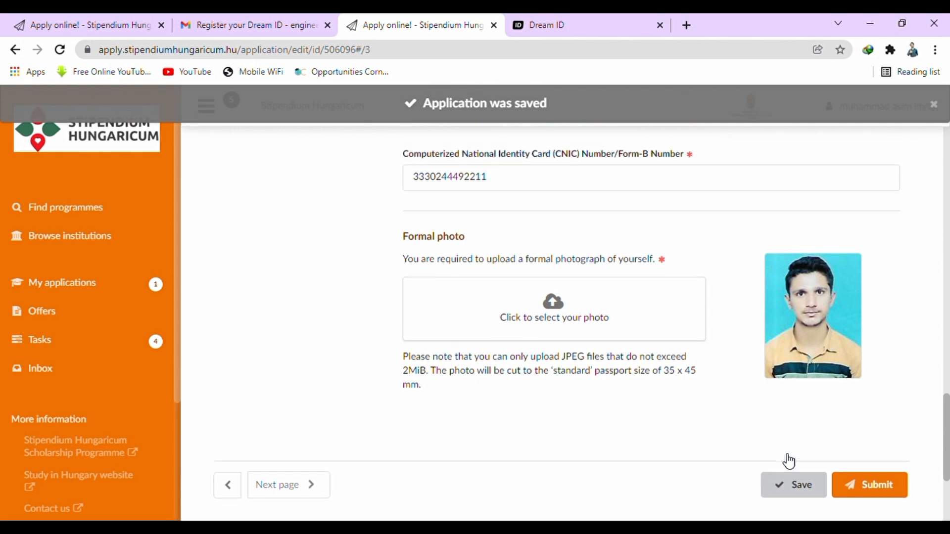
scroll(787, 457, up, 7)
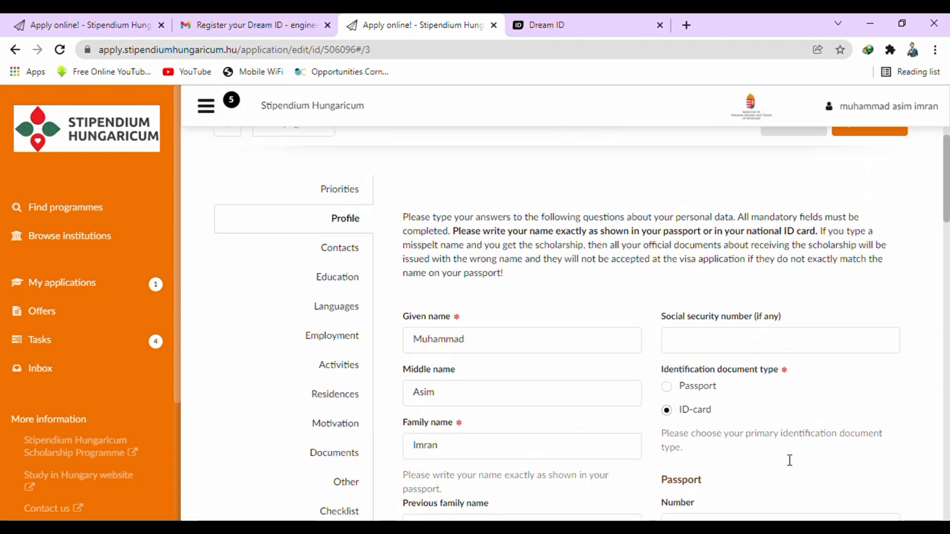
click(347, 292)
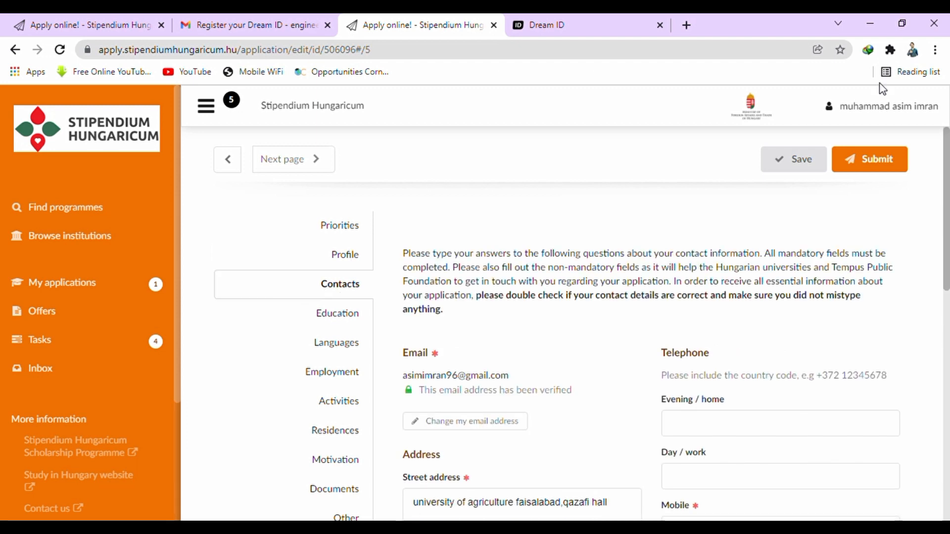
- Check the Faisalabad address, postal code 38000, mobile and Skype, then save Contacts
scroll(883, 89, down, 3)
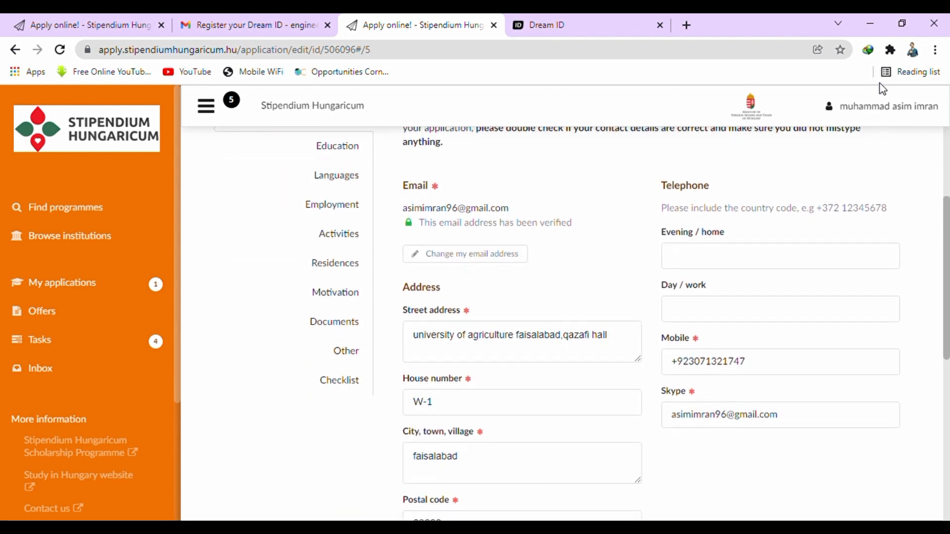
scroll(883, 89, down, 1)
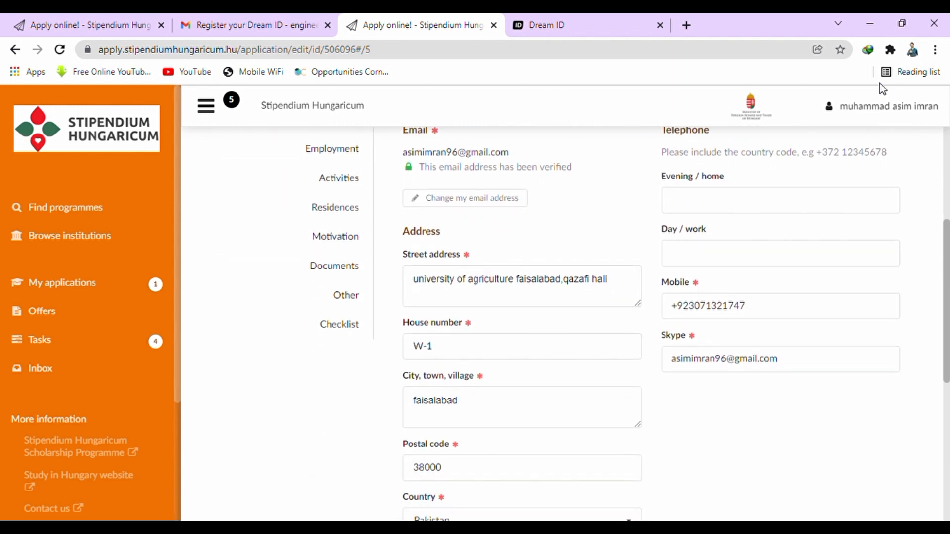
scroll(883, 89, down, 2)
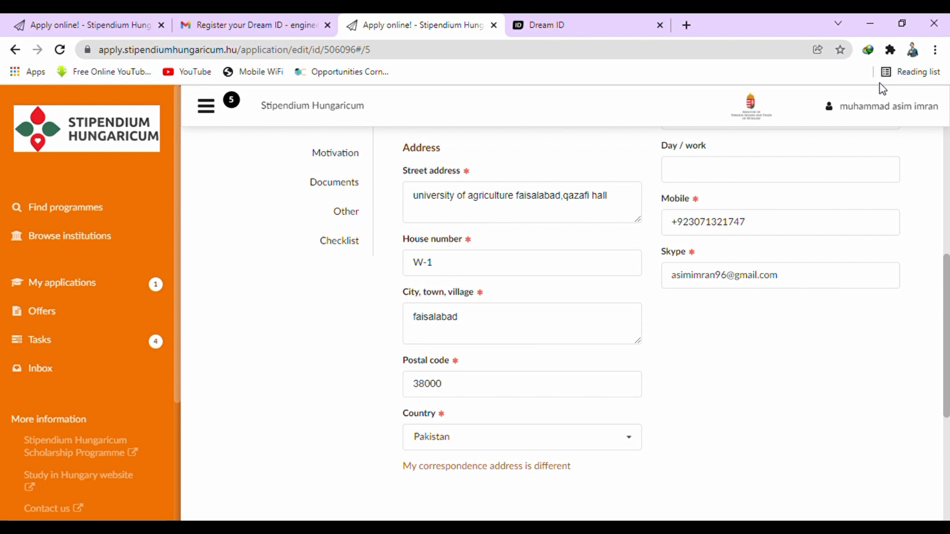
scroll(884, 90, up, 6)
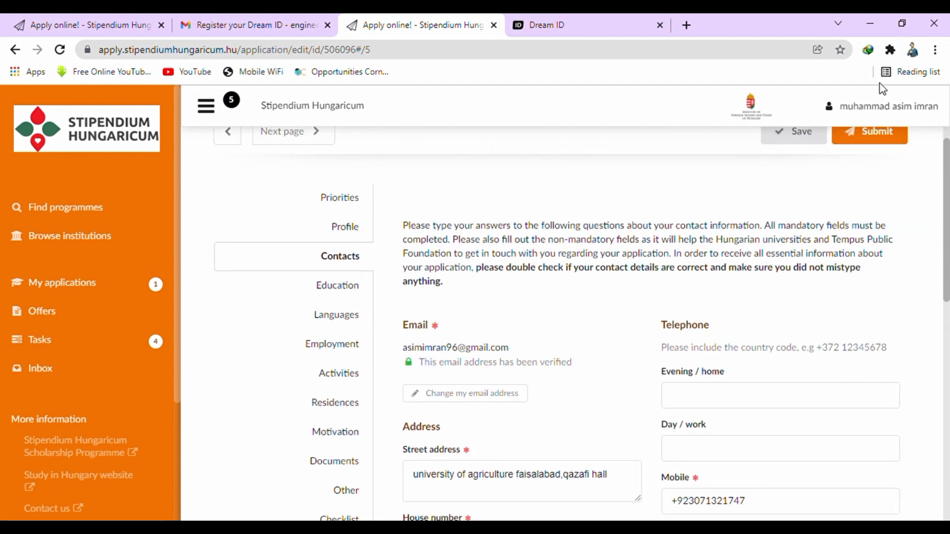
scroll(883, 89, down, 2)
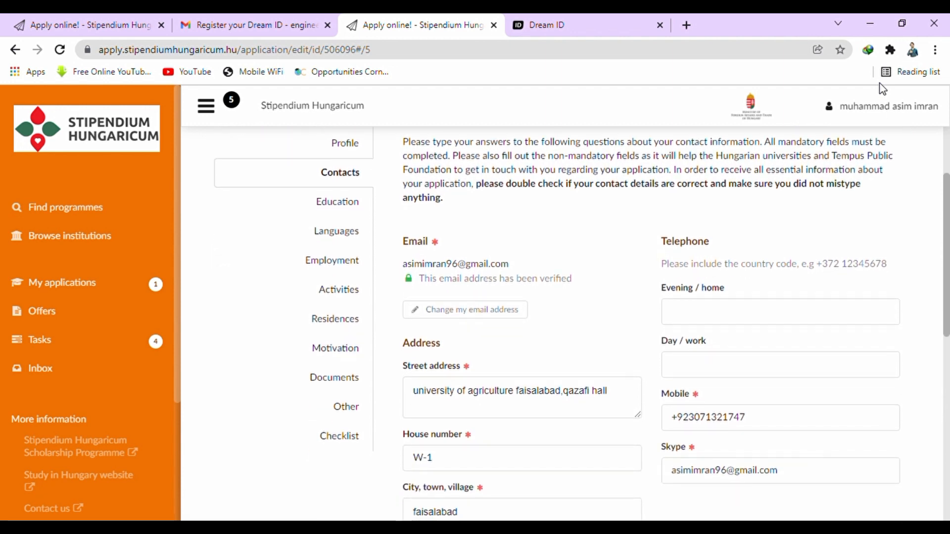
scroll(884, 89, down, 2)
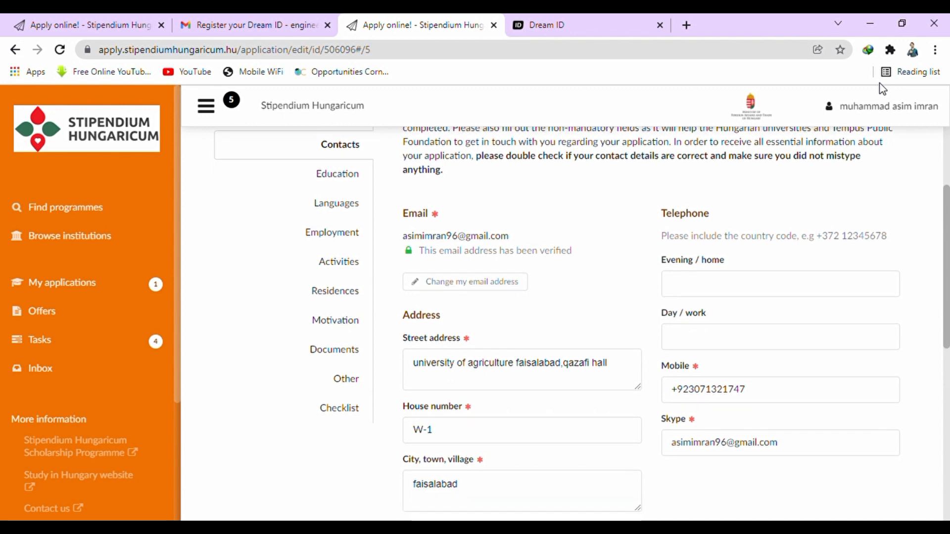
scroll(883, 89, down, 5)
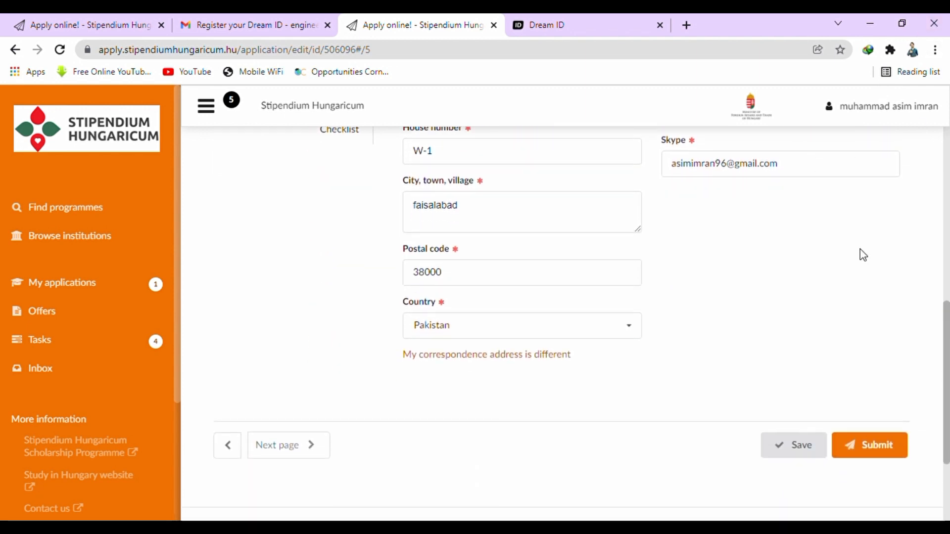
click(796, 444)
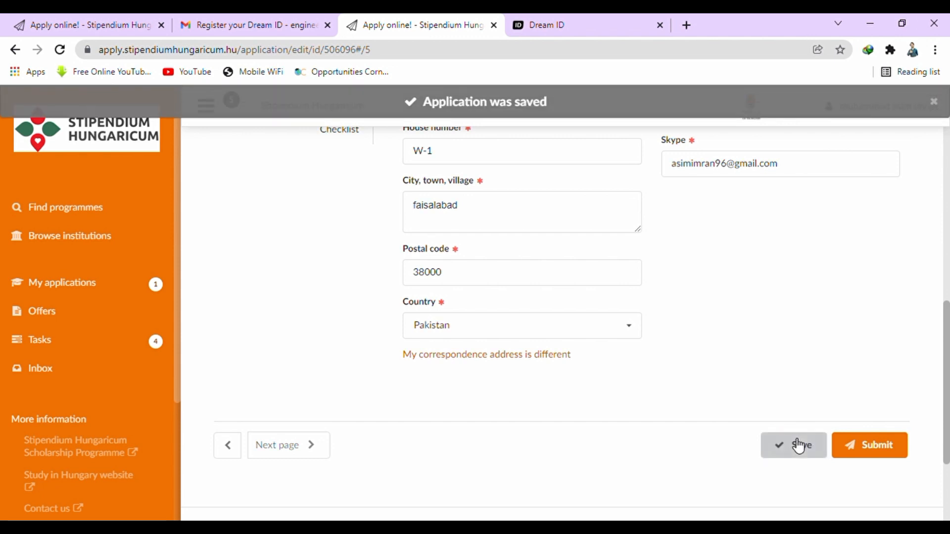
scroll(796, 445, up, 4)
scroll(796, 444, up, 5)
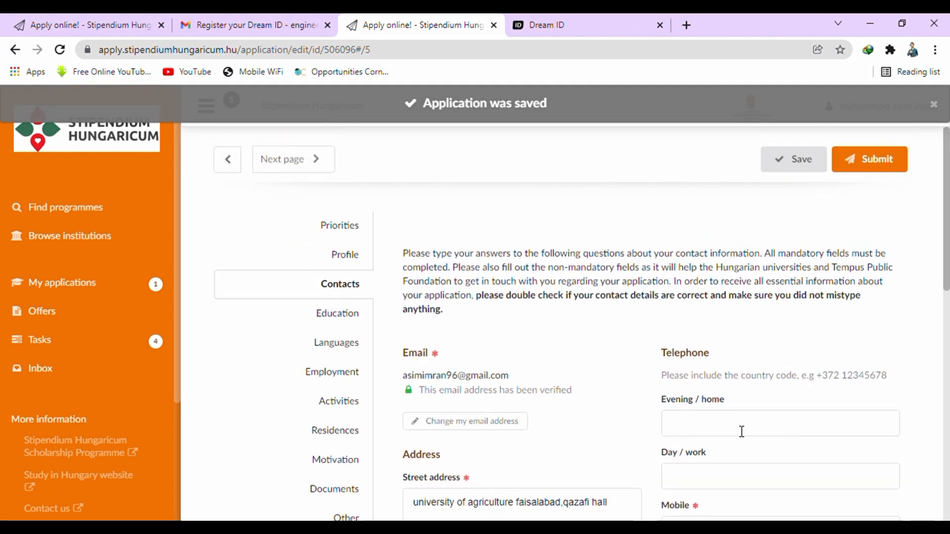
- Review the Pre Engineering entry for Government PST college Kamalia and save Education
click(346, 315)
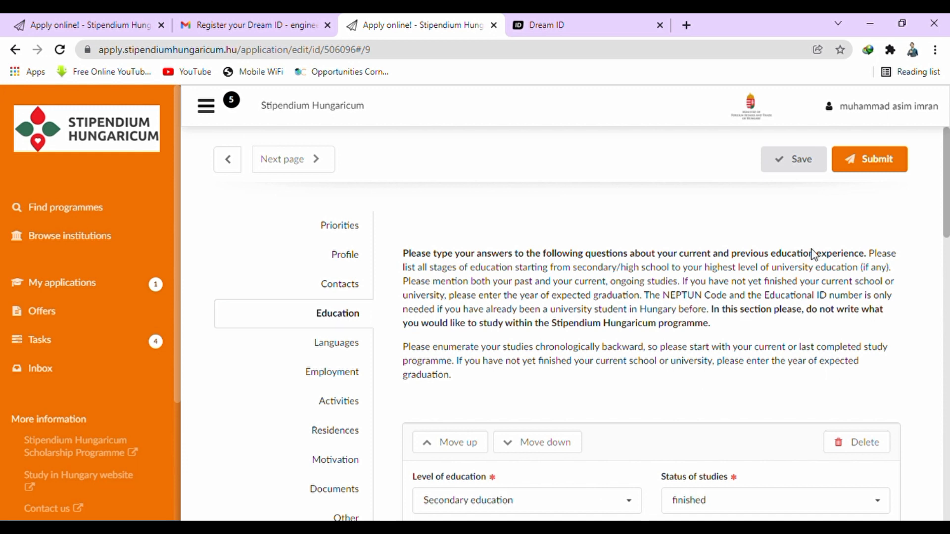
scroll(814, 253, down, 3)
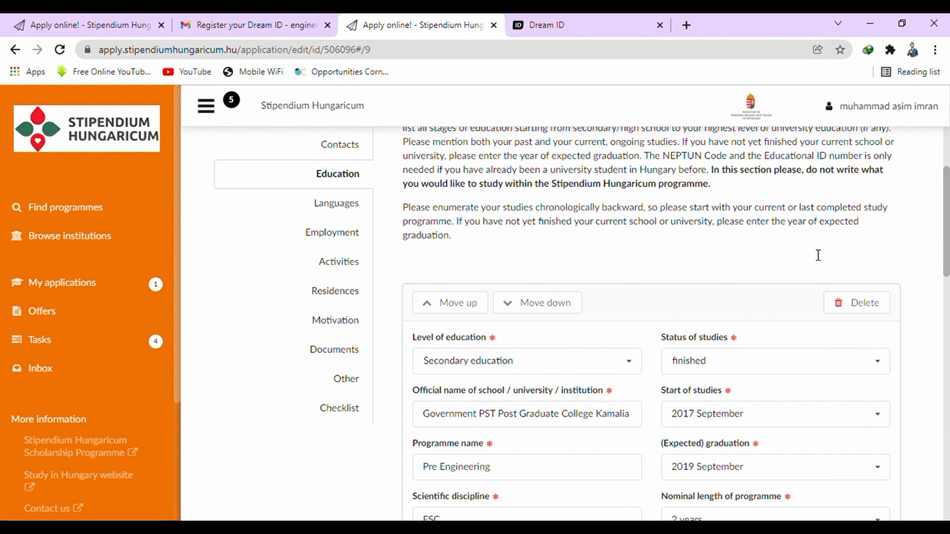
scroll(819, 255, down, 2)
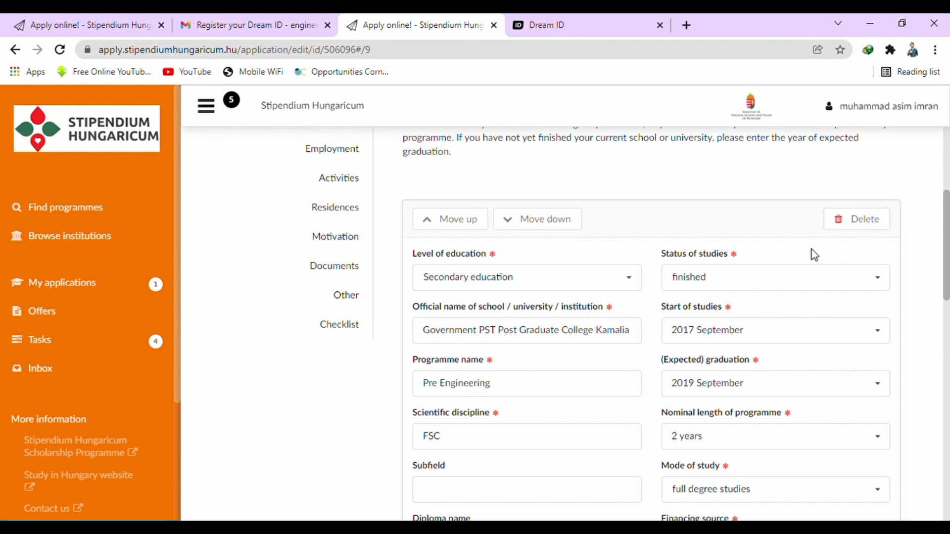
scroll(815, 255, down, 2)
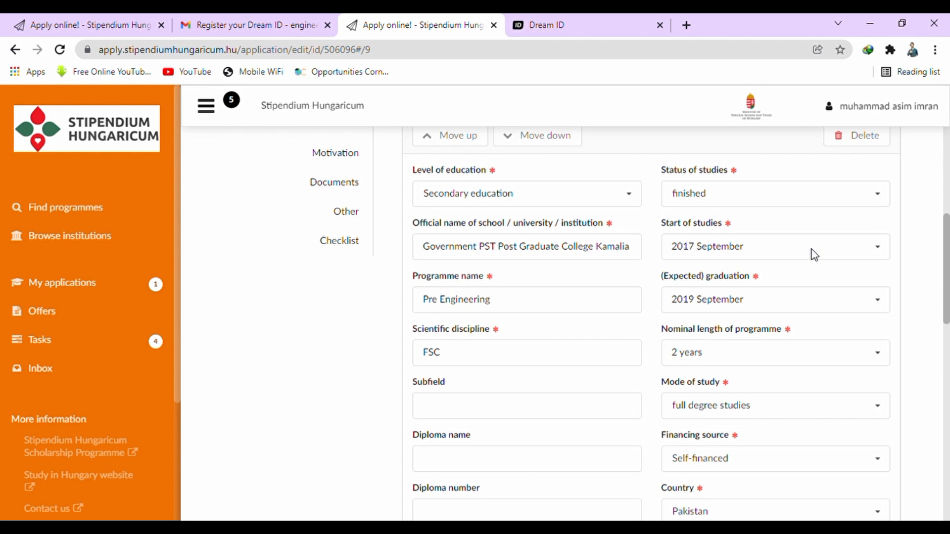
scroll(815, 255, down, 2)
scroll(817, 256, down, 2)
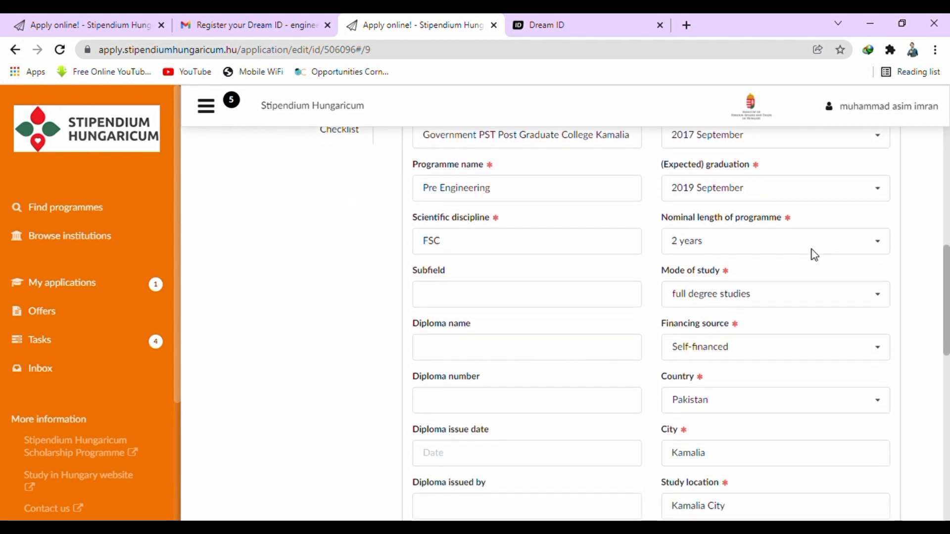
scroll(815, 255, down, 1)
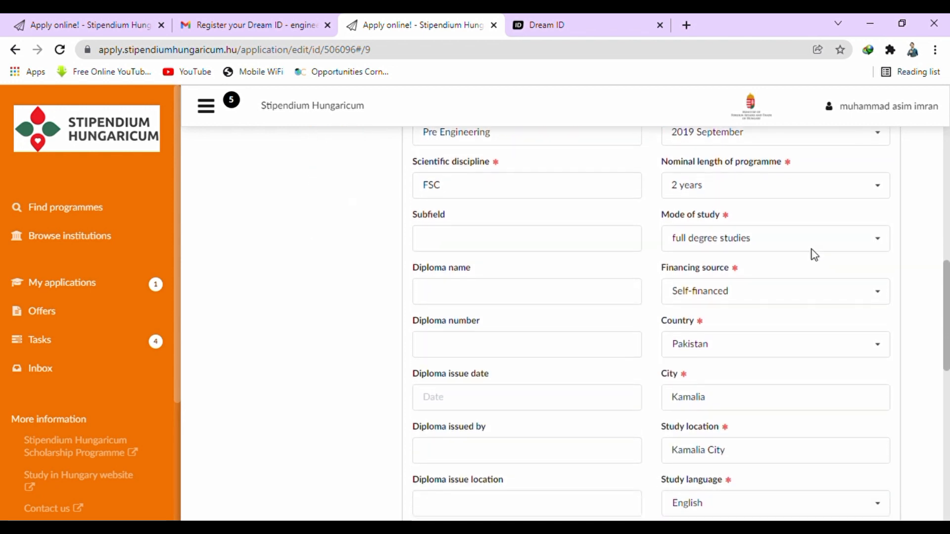
scroll(815, 256, down, 2)
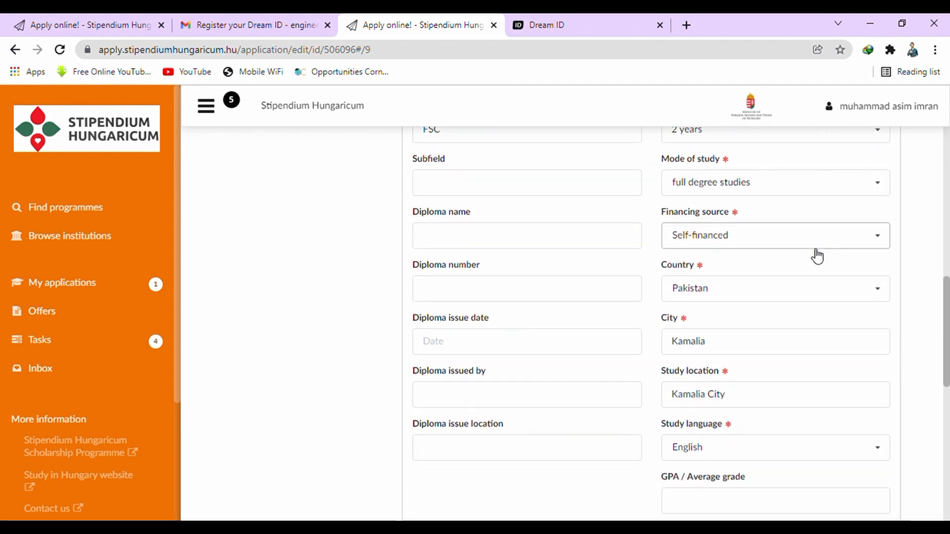
scroll(816, 256, up, 12)
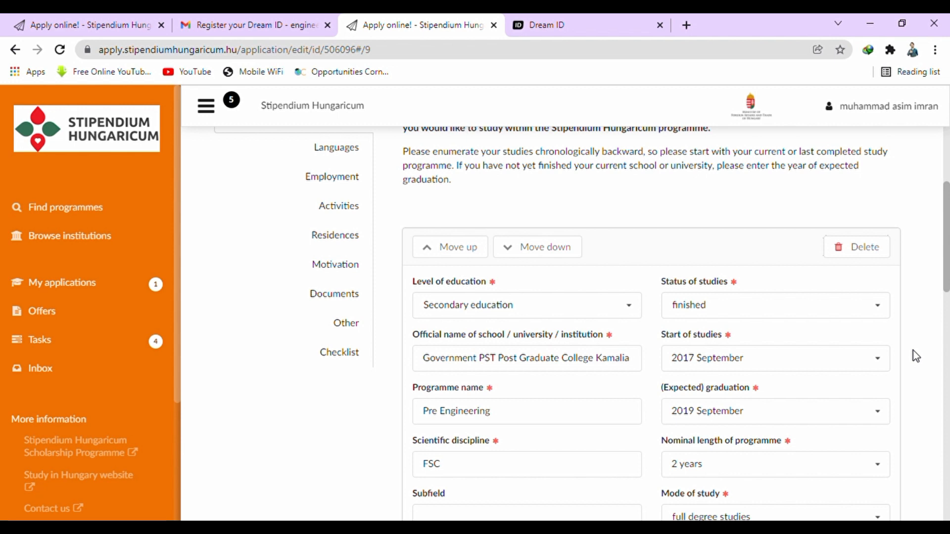
scroll(916, 356, down, 3)
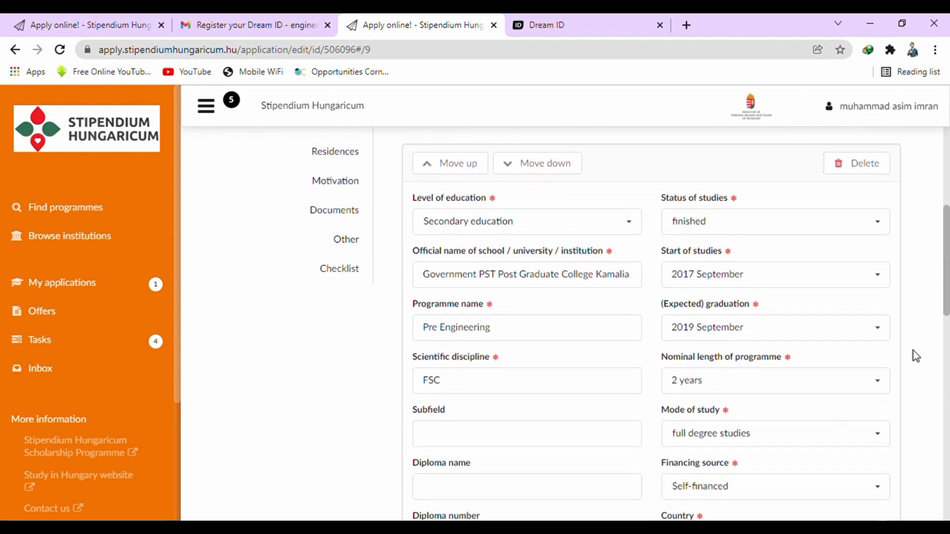
scroll(916, 356, down, 3)
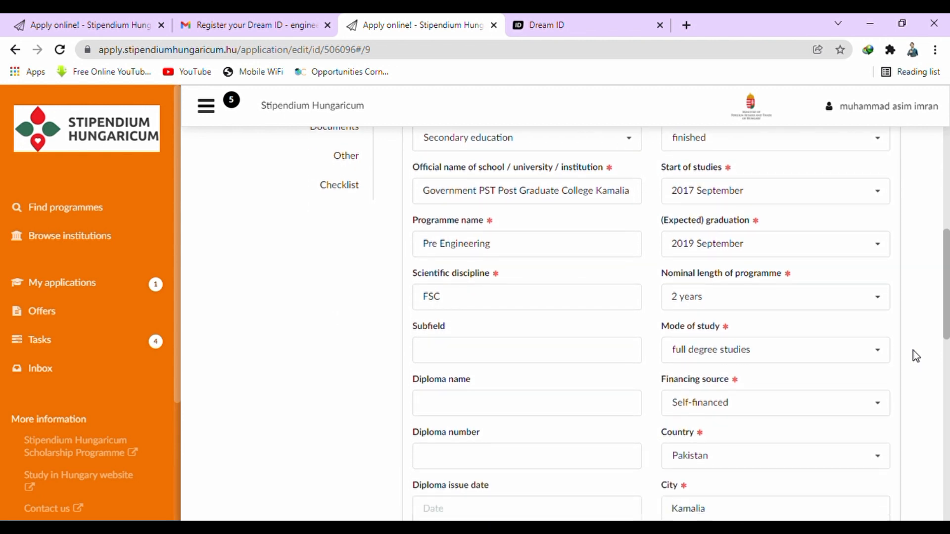
scroll(916, 356, down, 3)
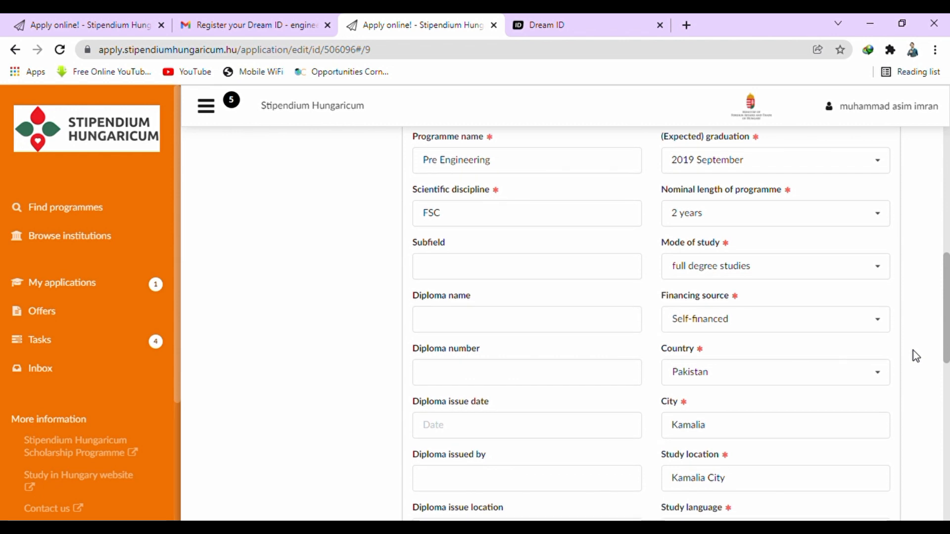
scroll(916, 356, down, 3)
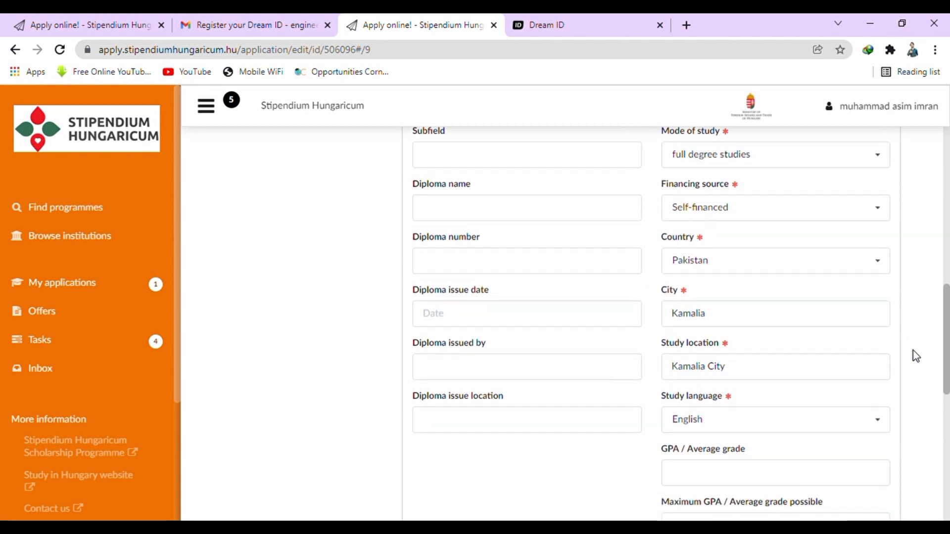
scroll(916, 356, down, 1)
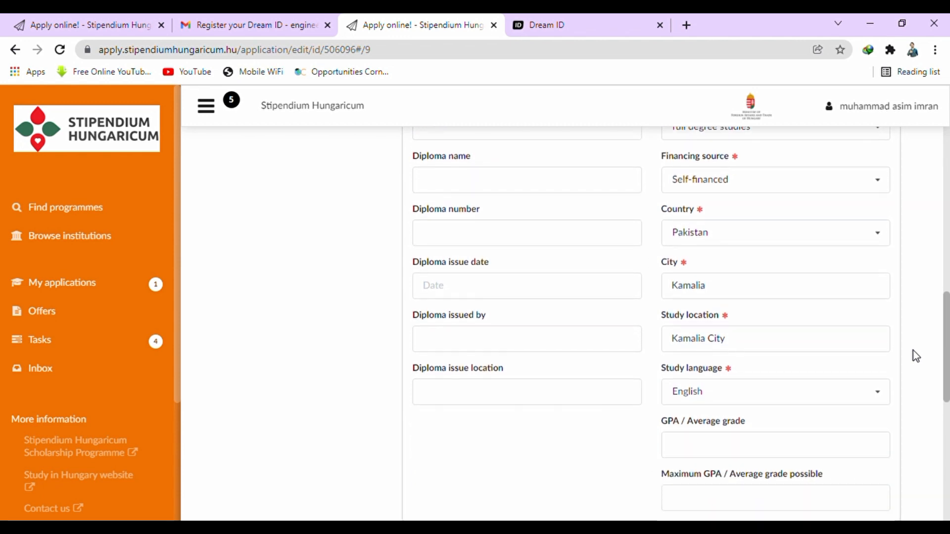
scroll(916, 356, down, 2)
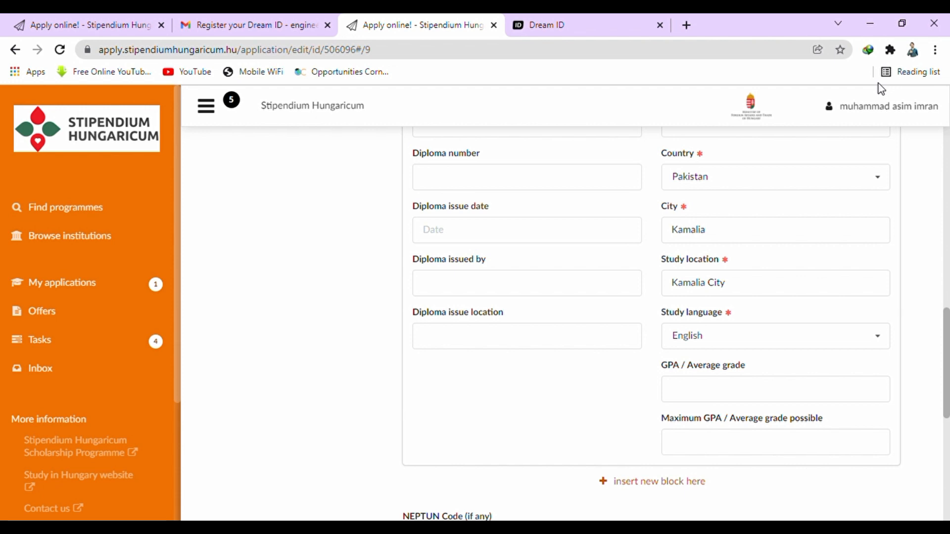
scroll(881, 89, down, 3)
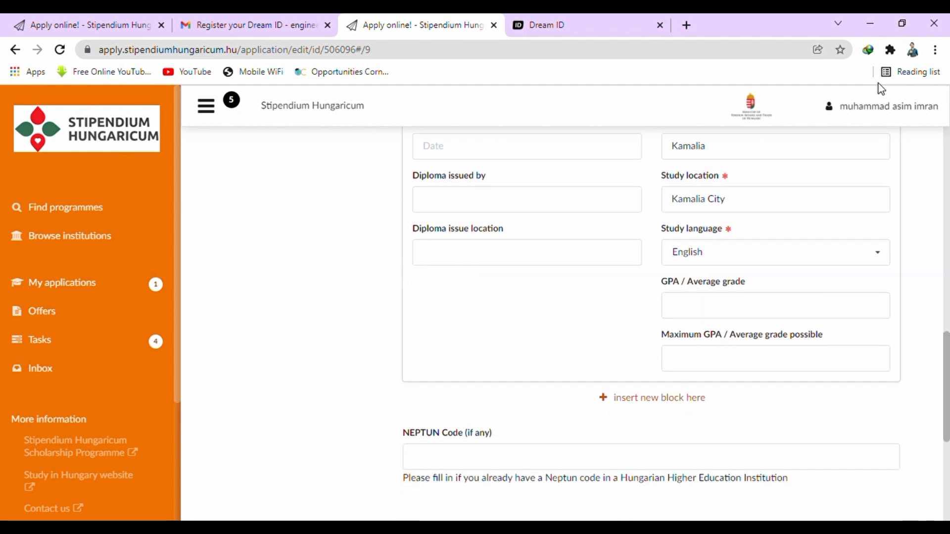
scroll(882, 90, down, 3)
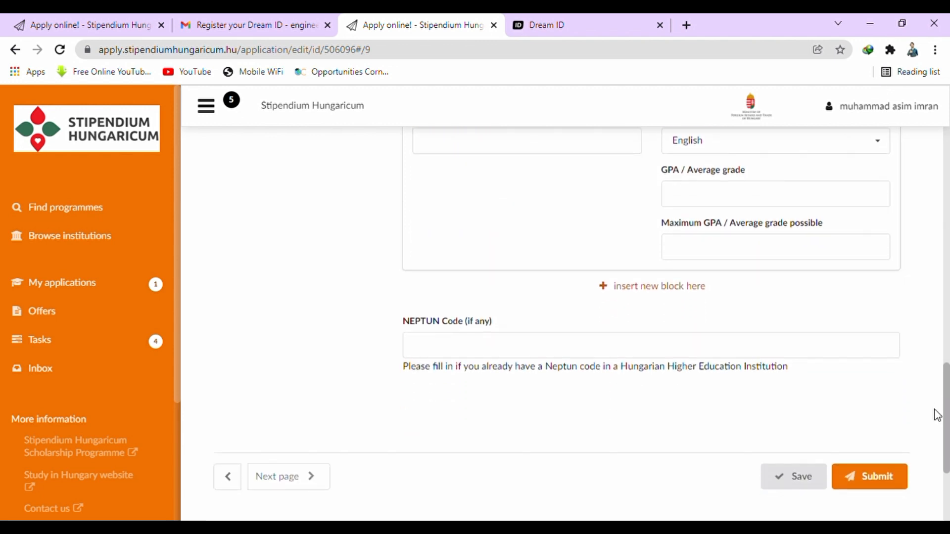
click(792, 482)
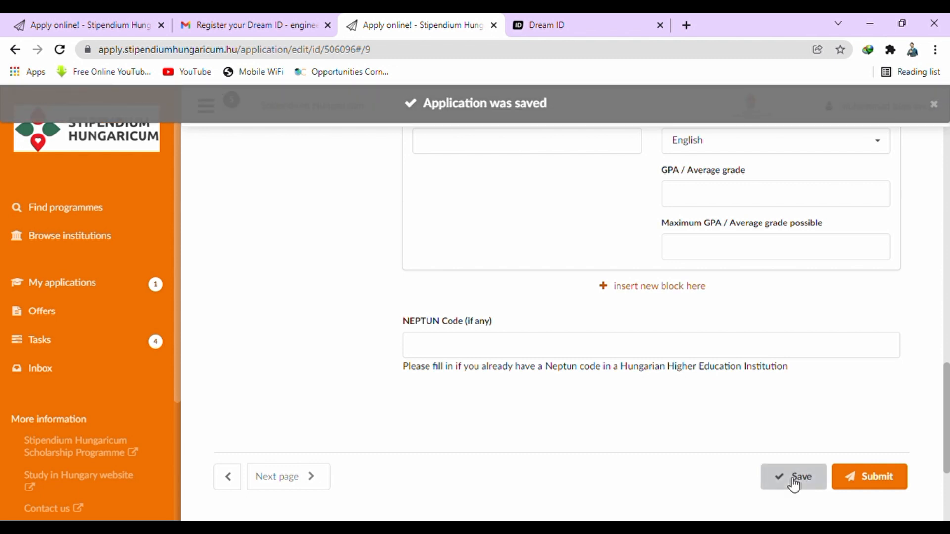
- Move on to the Languages section
scroll(791, 483, up, 3)
scroll(792, 484, up, 10)
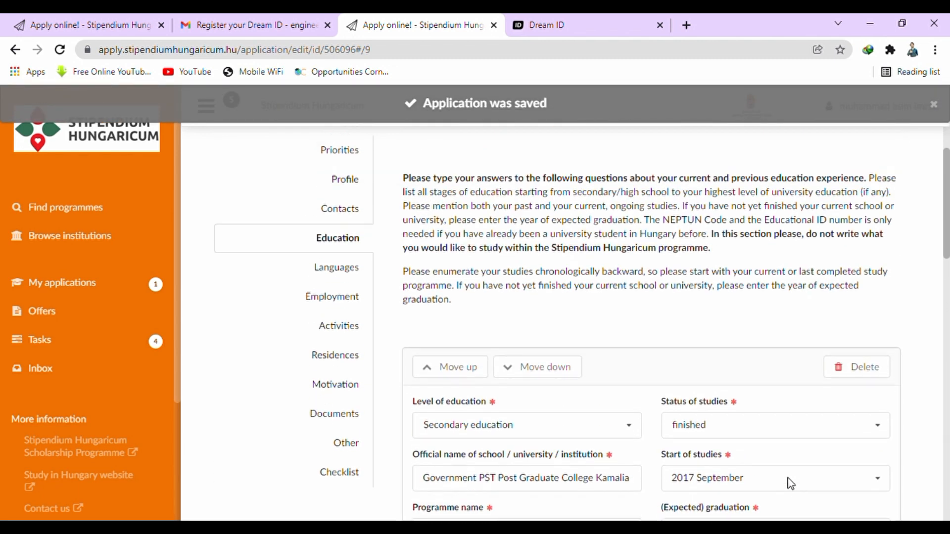
click(338, 296)
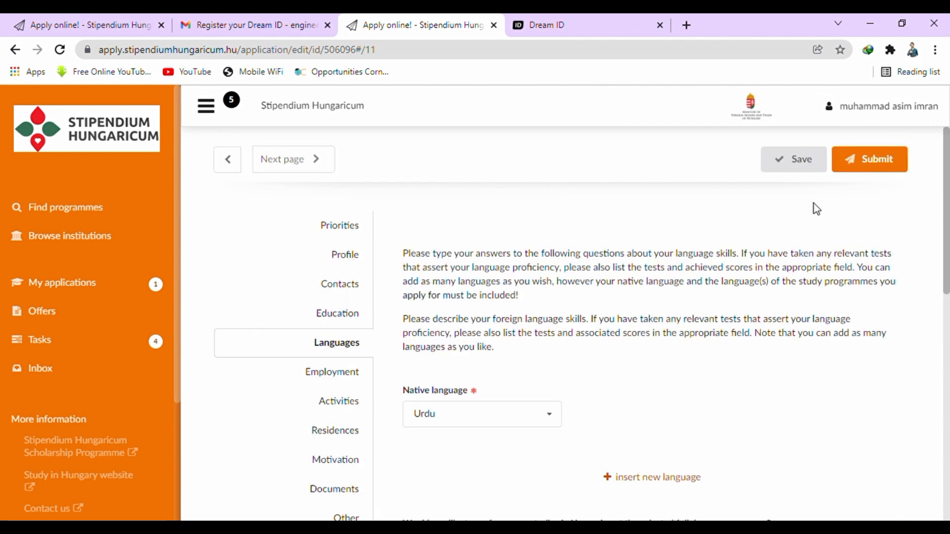
- Add a foreign-language entry, then delete the empty entry and confirm
scroll(816, 209, down, 2)
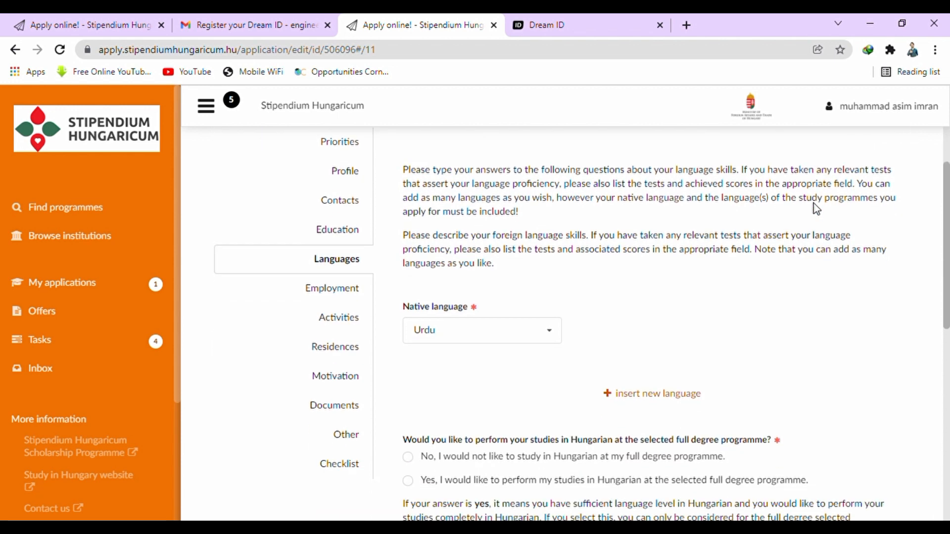
click(656, 394)
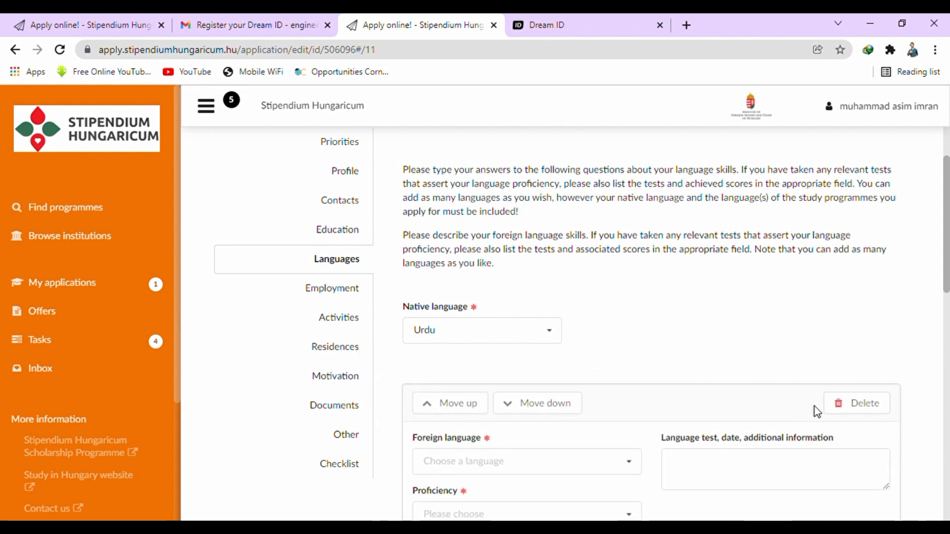
click(840, 407)
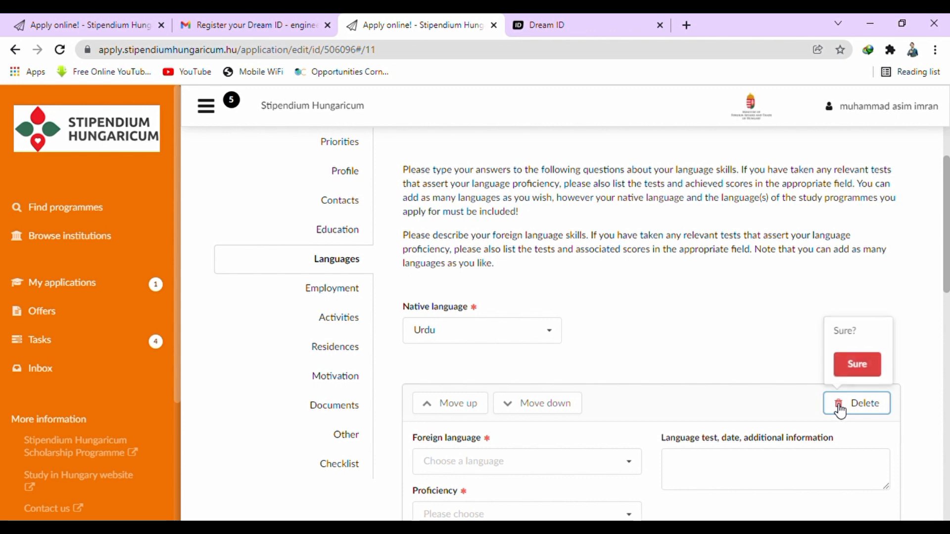
click(857, 364)
- Answer No to studying in Hungarian and save the Languages section
scroll(816, 349, down, 2)
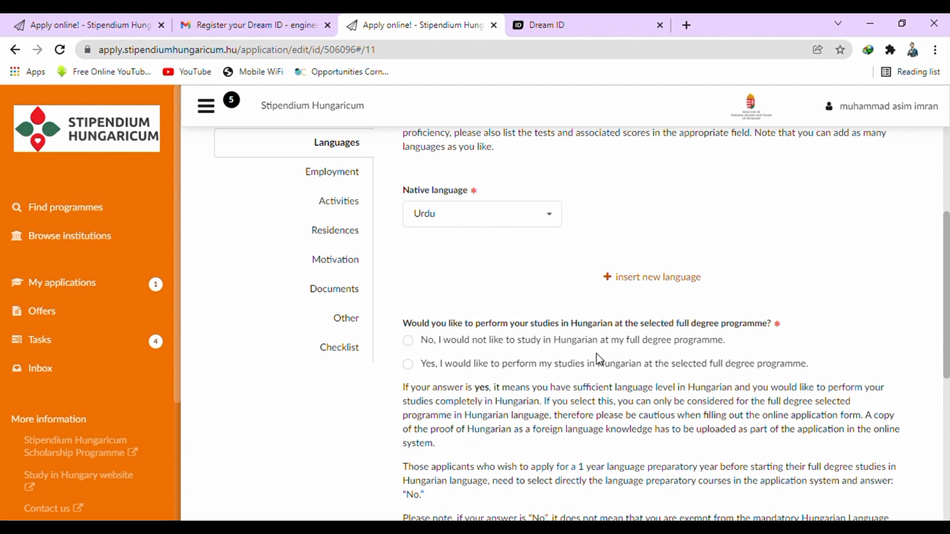
scroll(598, 359, down, 2)
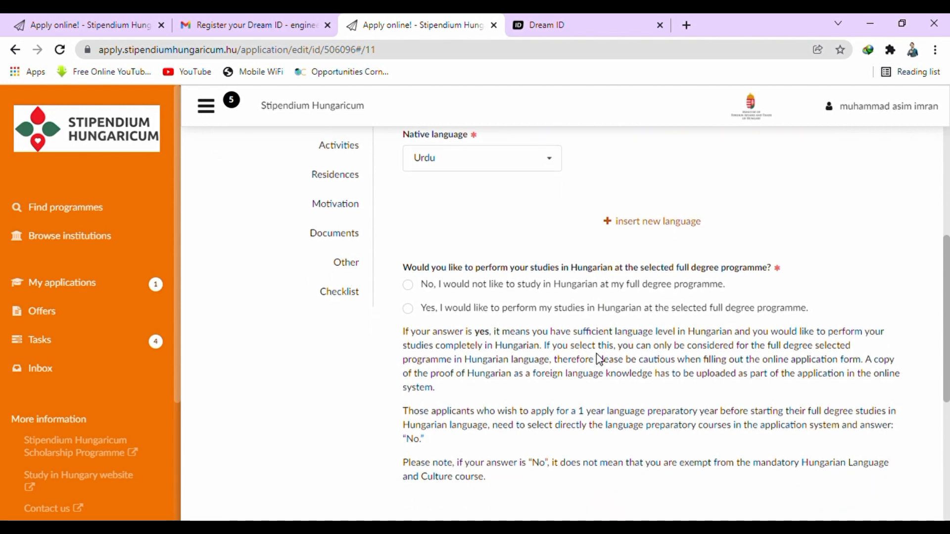
scroll(840, 204, down, 1)
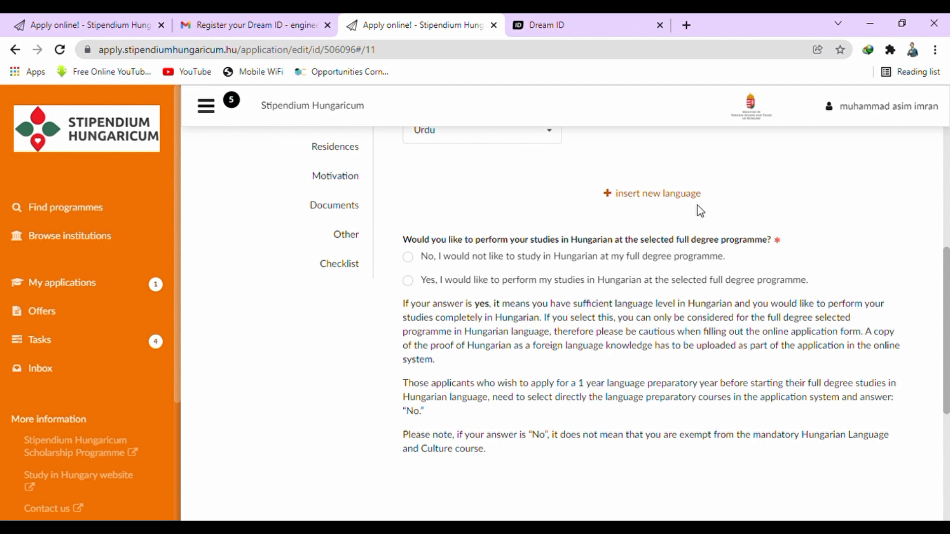
click(408, 257)
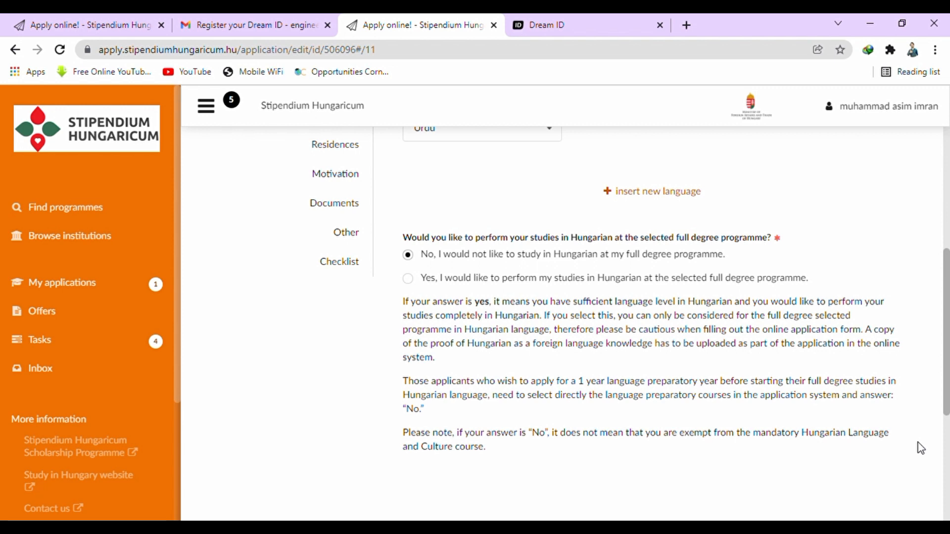
scroll(919, 442, down, 2)
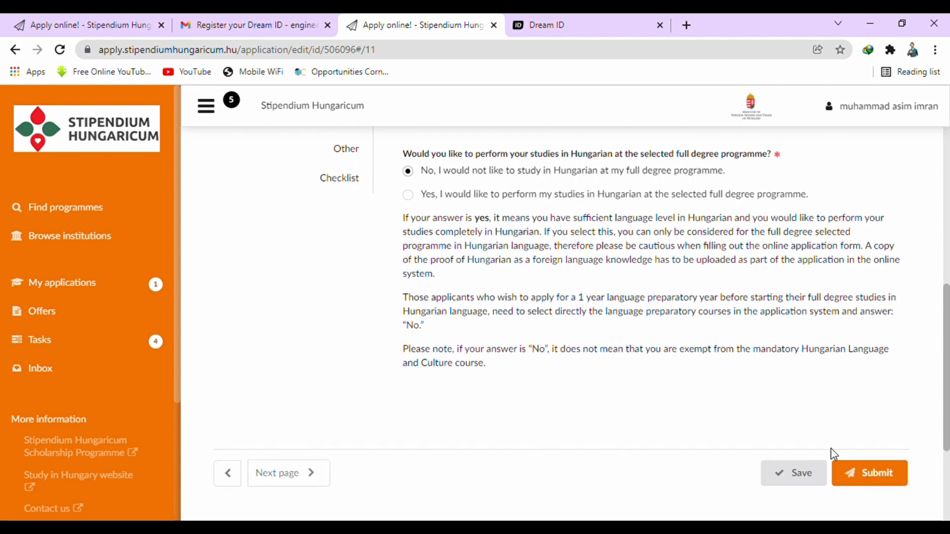
click(817, 474)
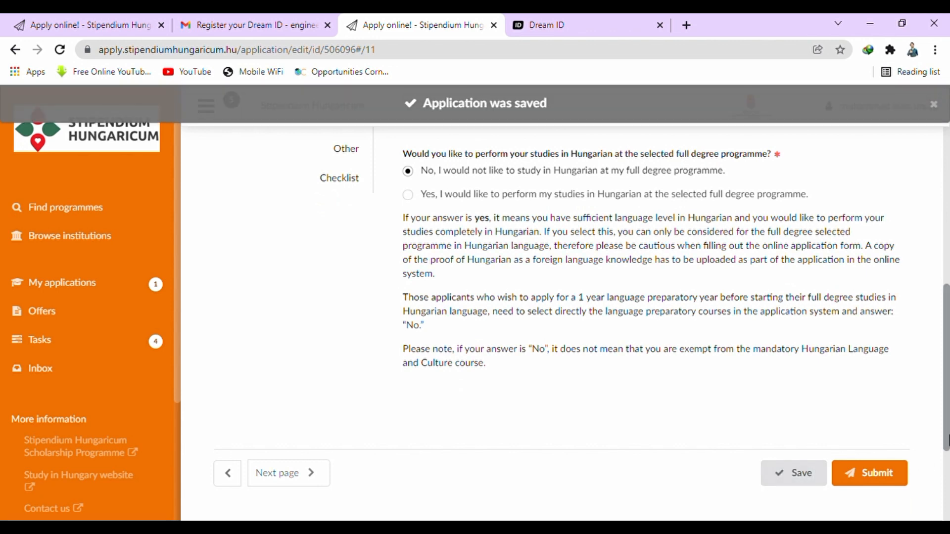
scroll(396, 393, up, 8)
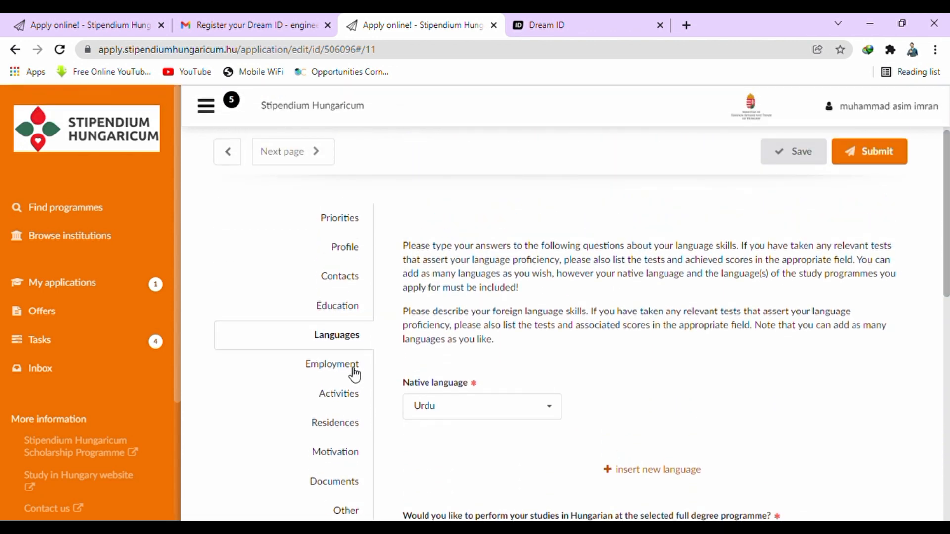
- Add then delete a blank employment entry, saving Employment with no job entries
click(354, 372)
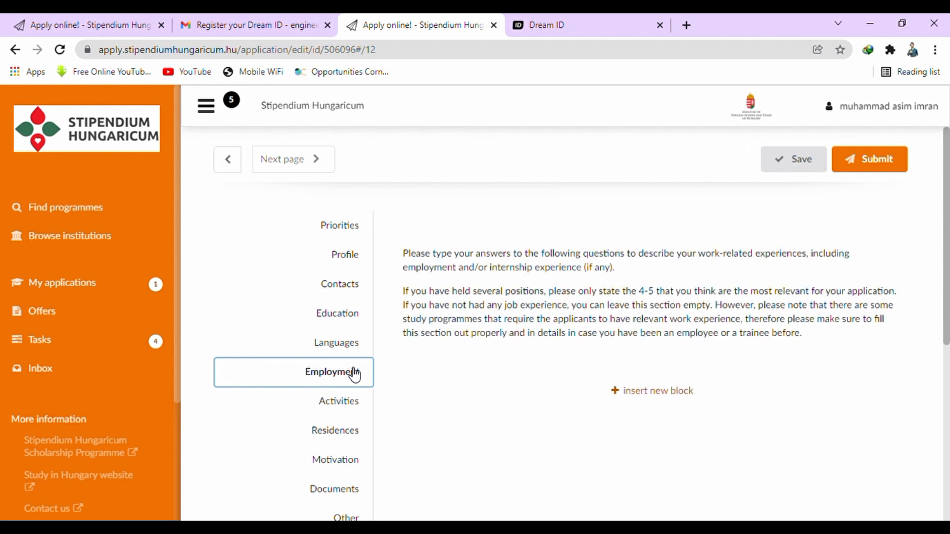
click(887, 253)
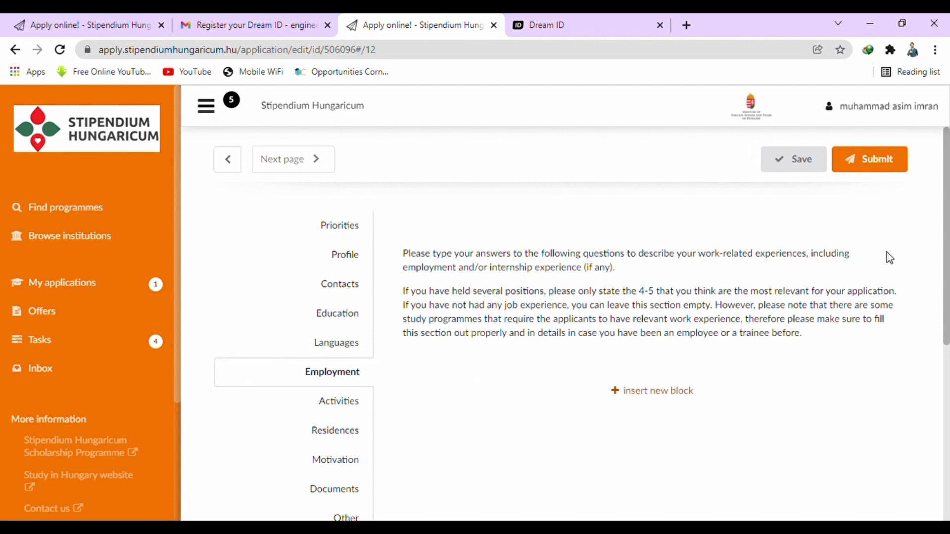
click(637, 396)
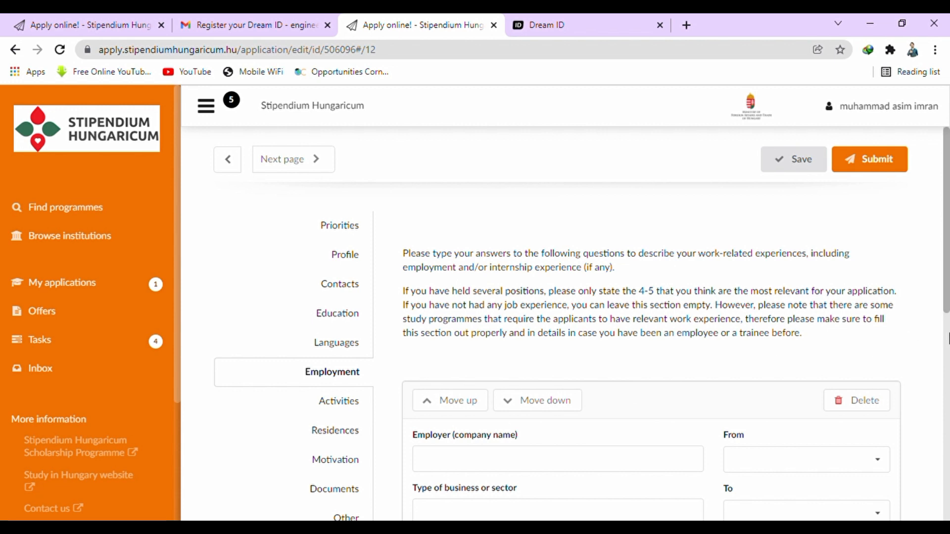
drag(947, 295, 947, 371)
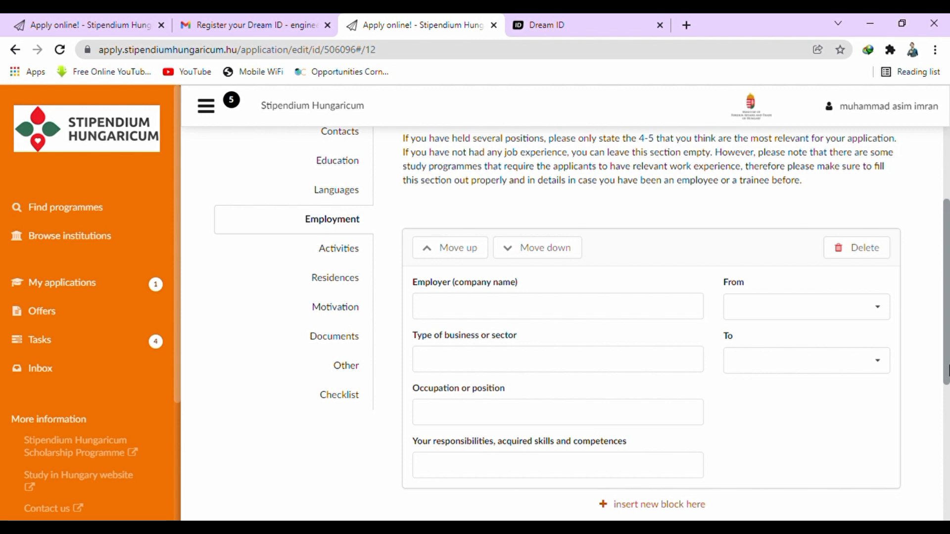
click(872, 259)
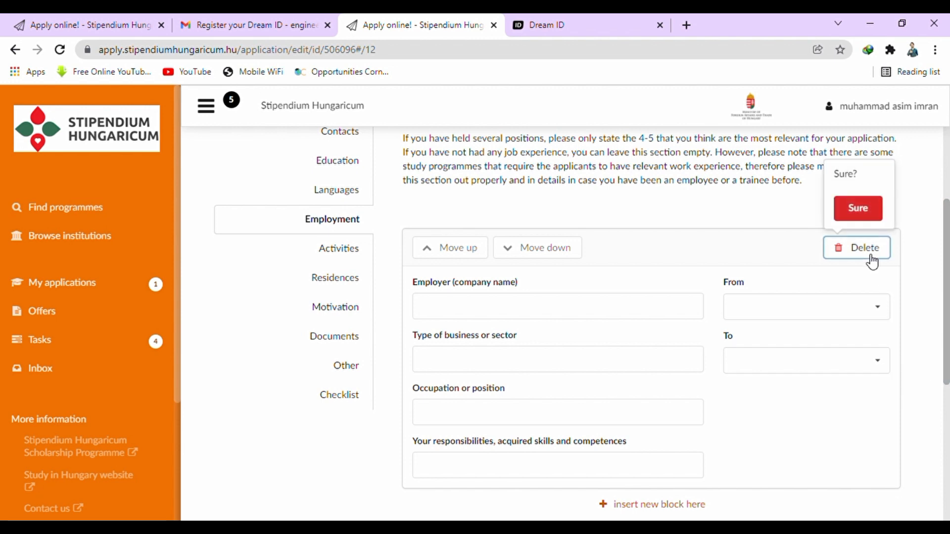
click(859, 209)
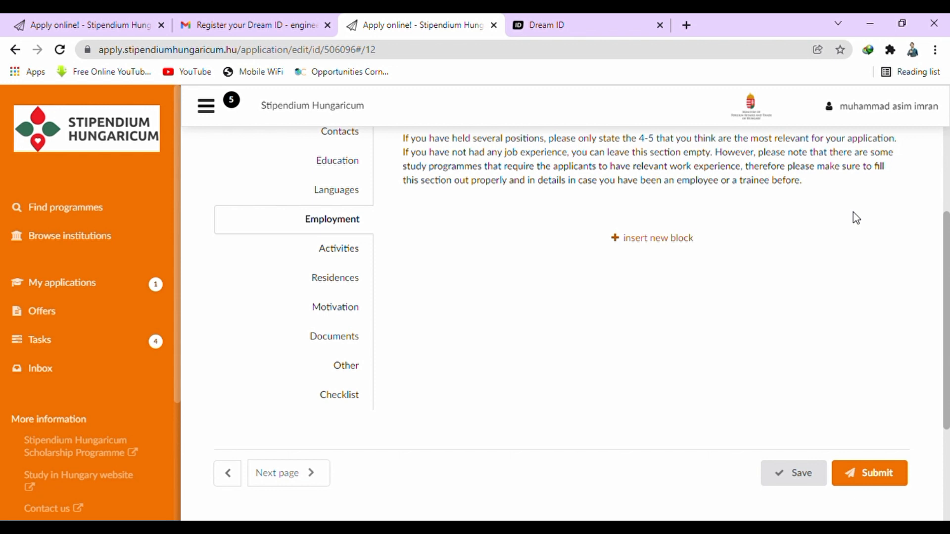
click(781, 474)
click(345, 256)
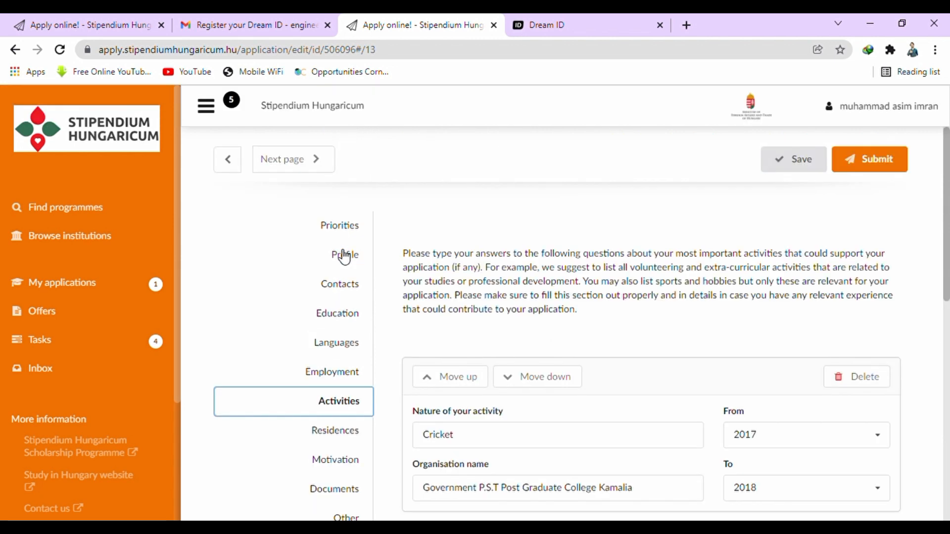
- Insert an activity block after Cricket, delete the empty one, and save Cricket and Speech
scroll(880, 95, down, 2)
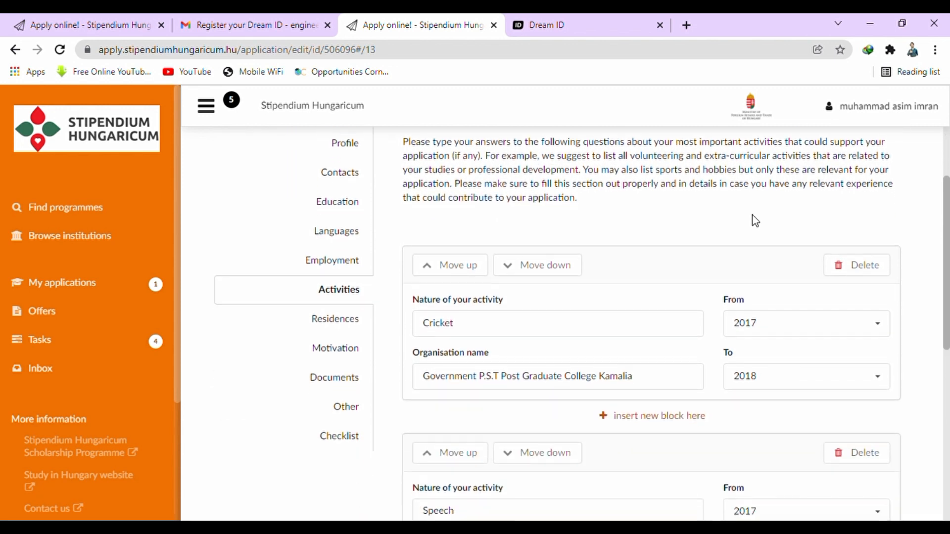
click(649, 417)
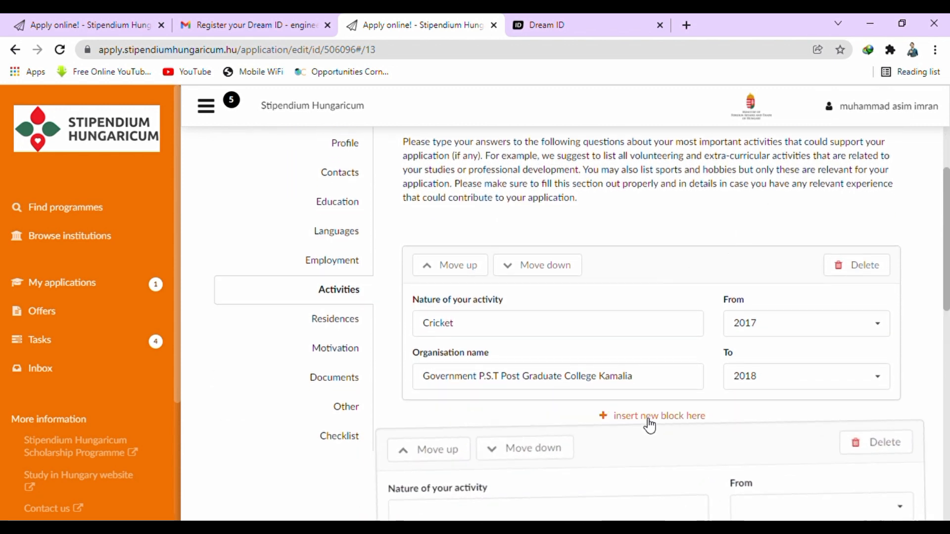
drag(948, 275, 948, 332)
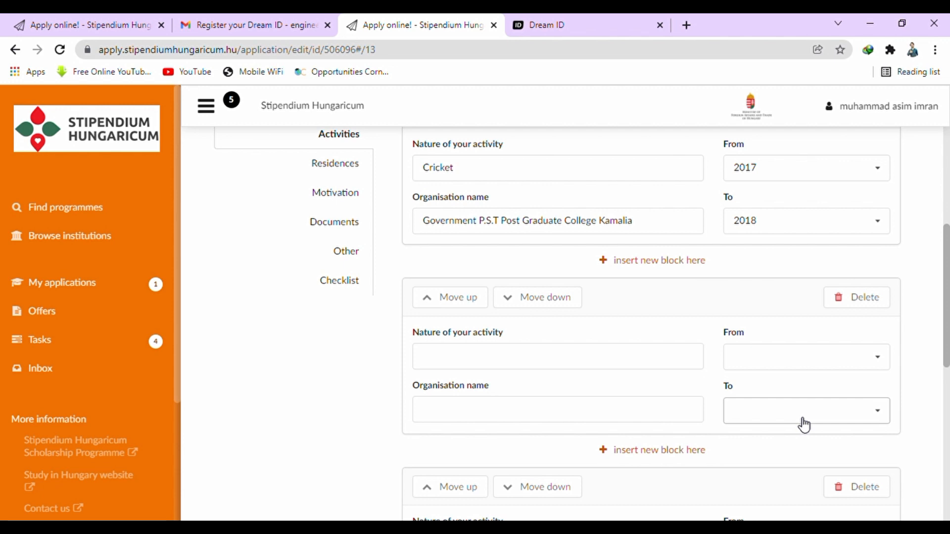
mouse_move(948, 349)
mouse_down()
mouse_move(948, 423)
mouse_move(947, 343)
mouse_up()
click(840, 316)
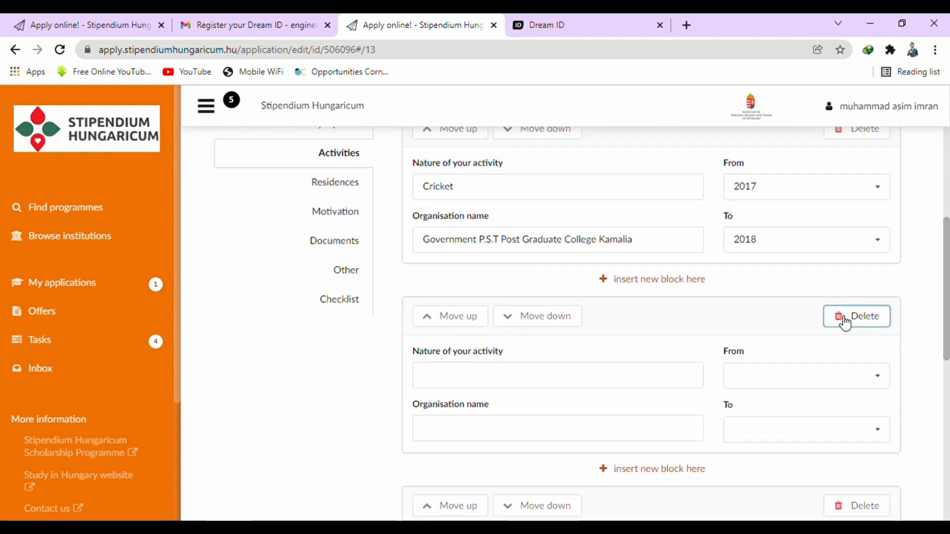
click(858, 275)
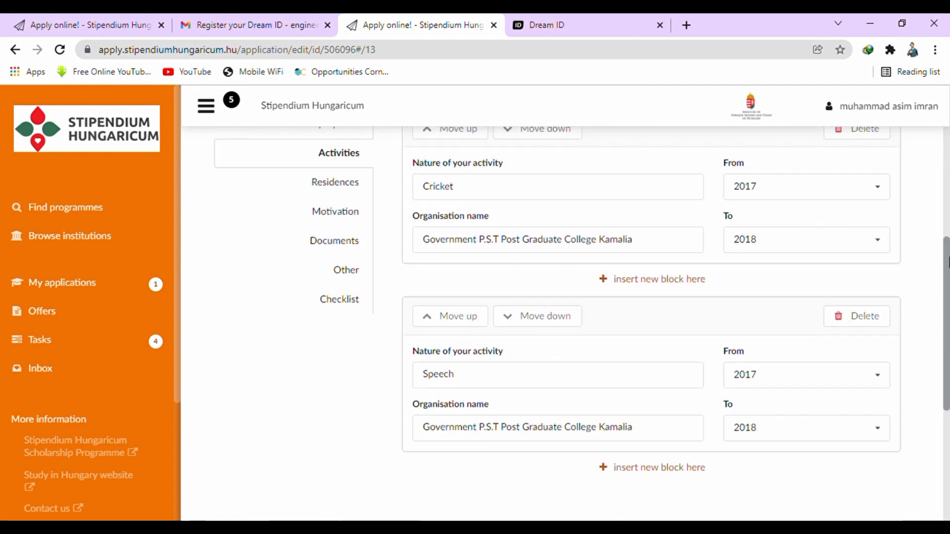
drag(948, 267, 948, 349)
click(798, 379)
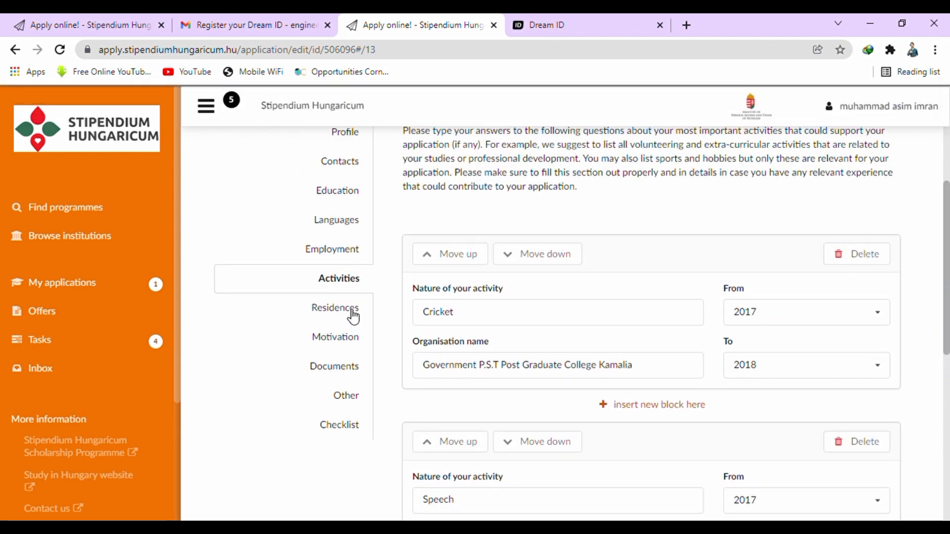
click(353, 316)
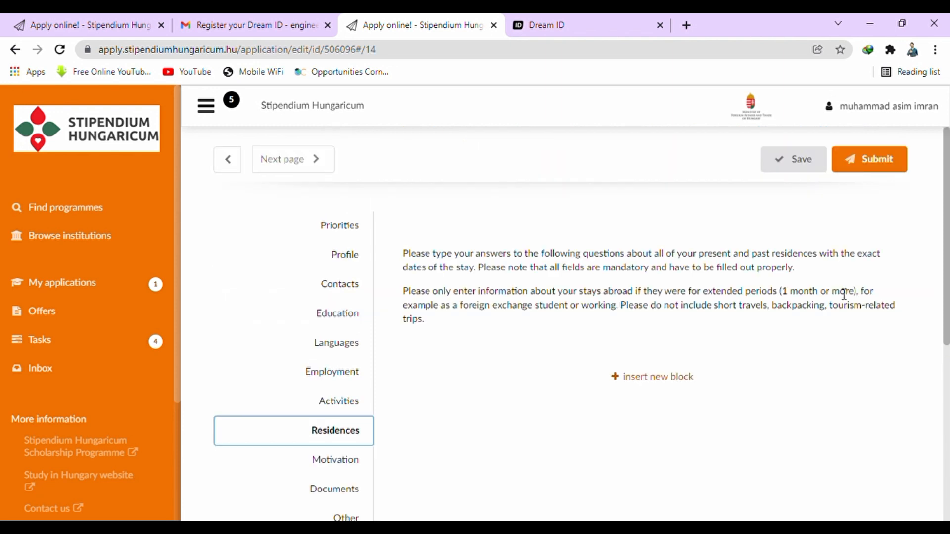
- Insert a new residence block in the Residences section
drag(948, 262, 949, 151)
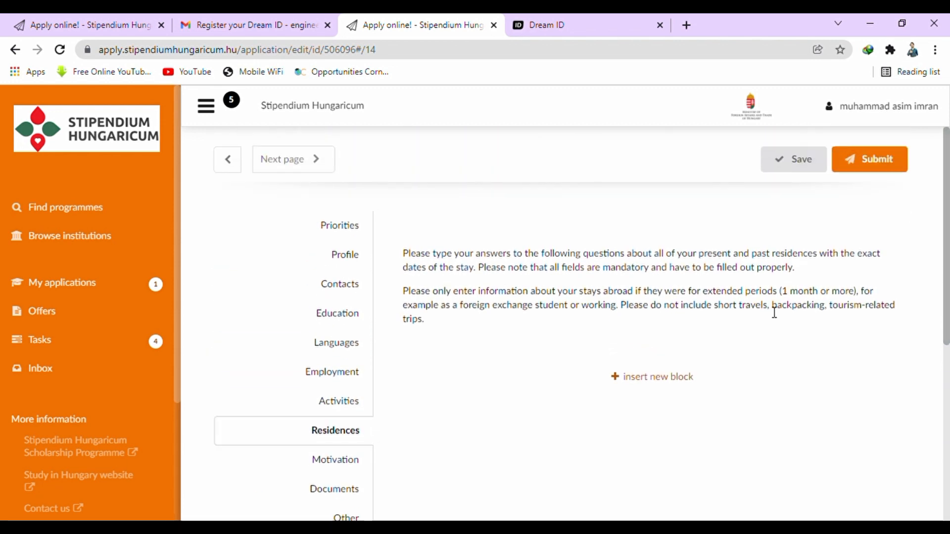
click(684, 379)
scroll(947, 338, down, 1)
scroll(948, 339, down, 1)
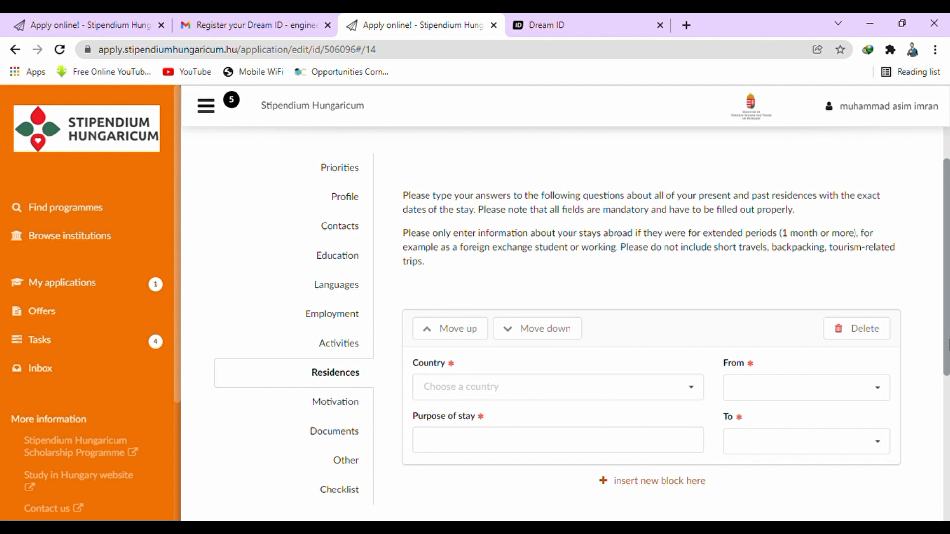
scroll(947, 221, up, 1)
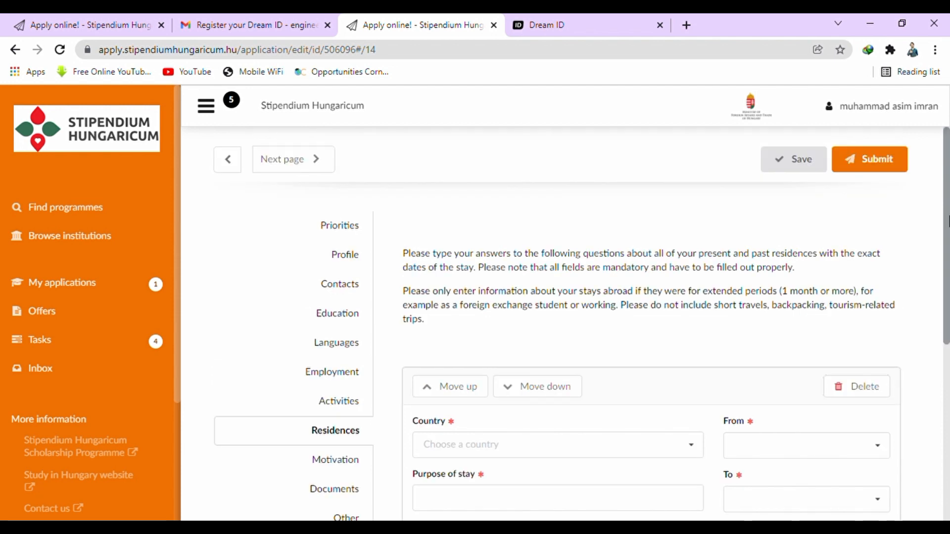
scroll(947, 221, down, 1)
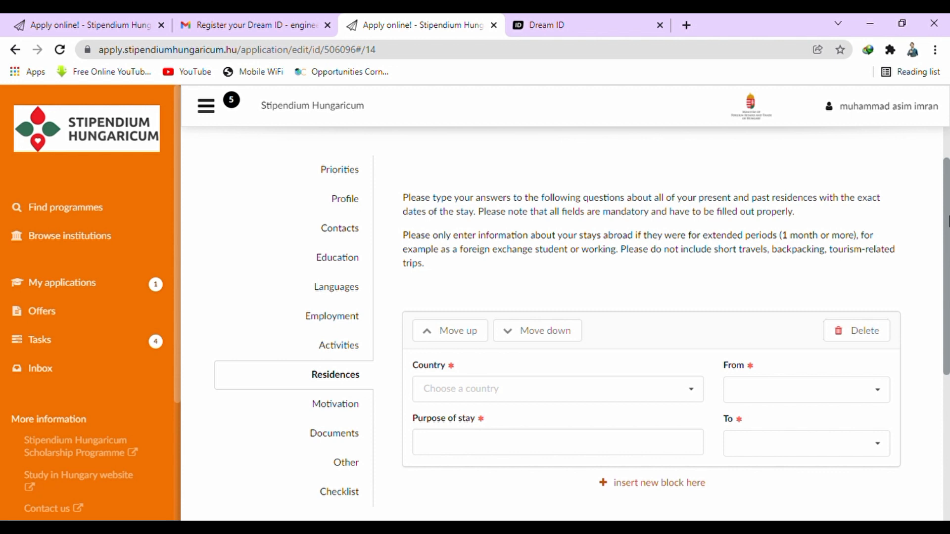
scroll(855, 301, down, 1)
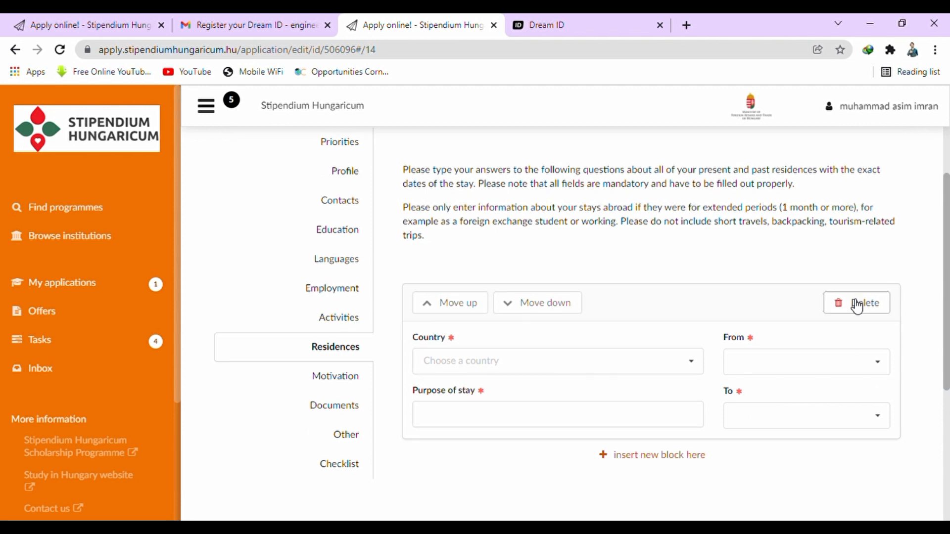
- Delete the residence block and save Residences with no stays abroad
click(857, 305)
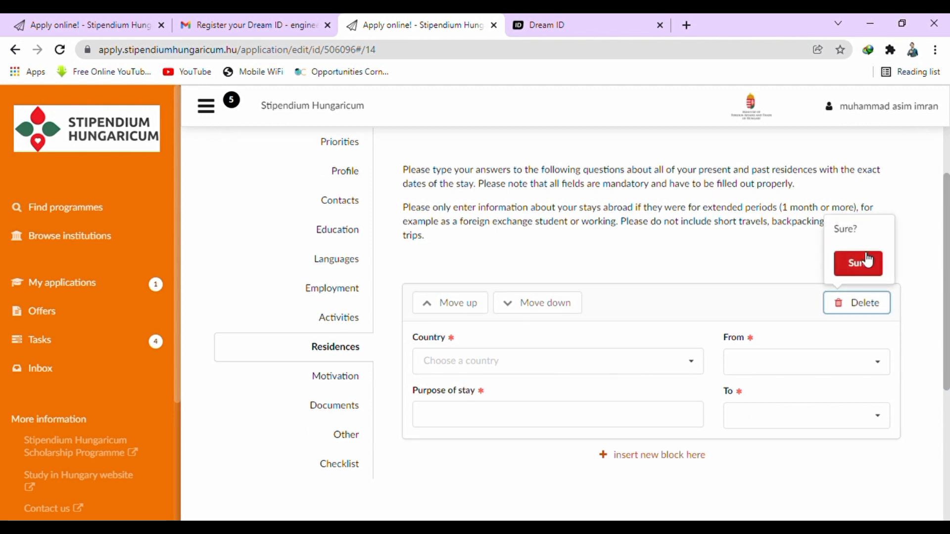
click(867, 271)
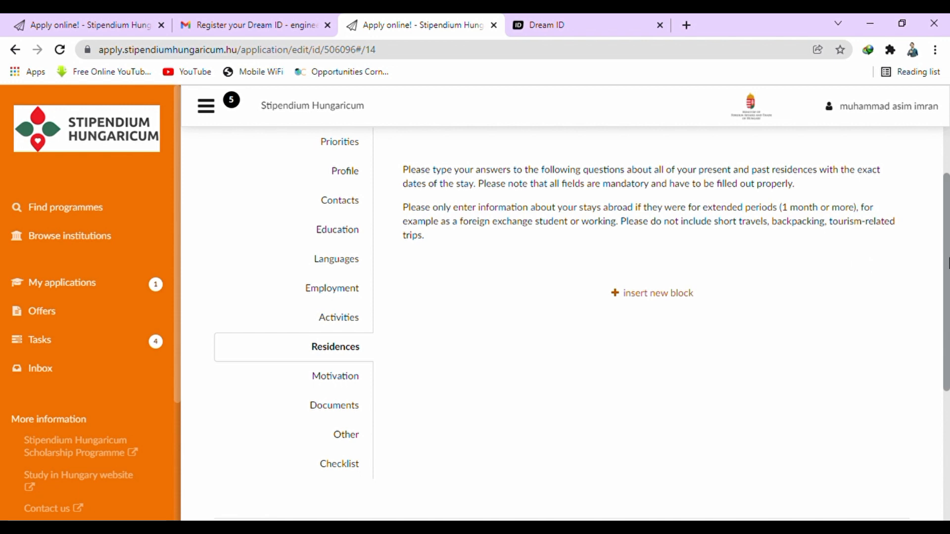
scroll(948, 377, down, 4)
click(790, 347)
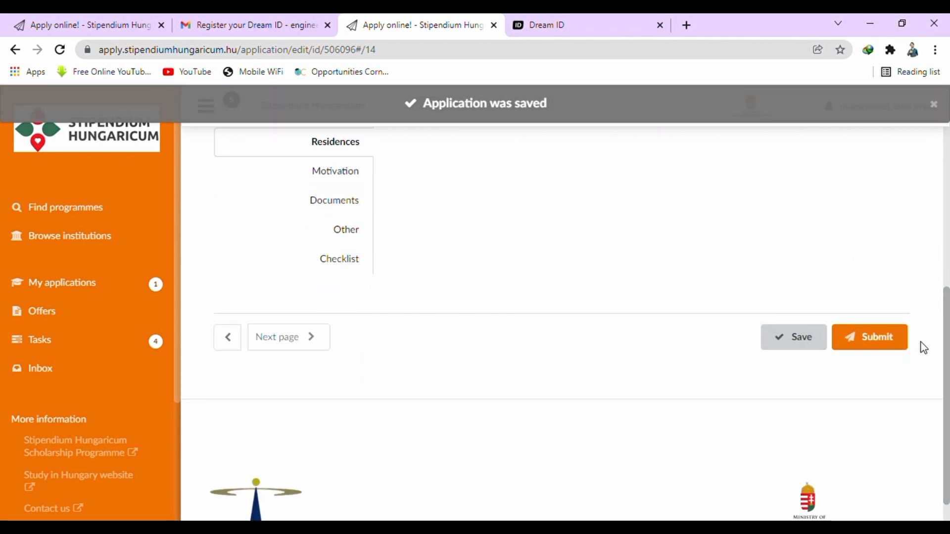
click(357, 179)
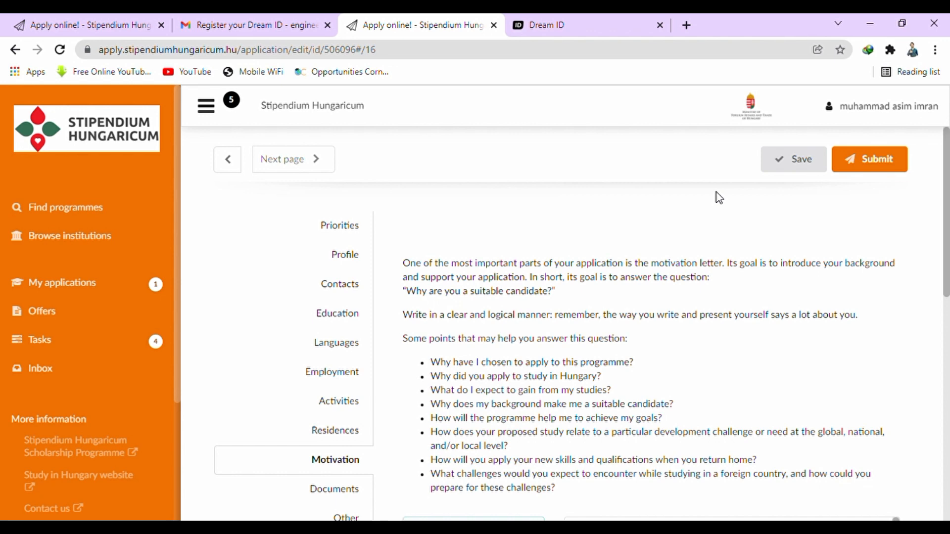
- Save the Motivation page holding the 3201-character letter, then open Documents
scroll(719, 198, down, 3)
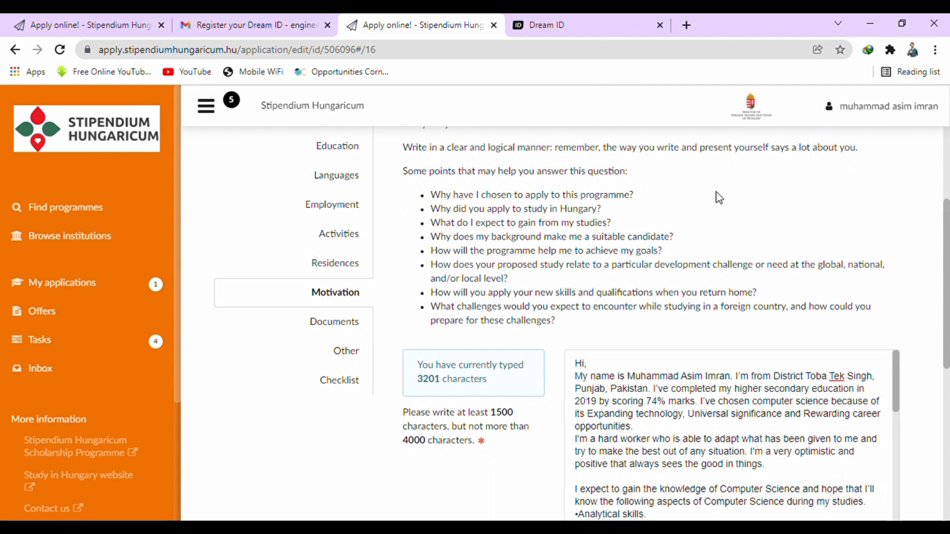
scroll(720, 198, down, 3)
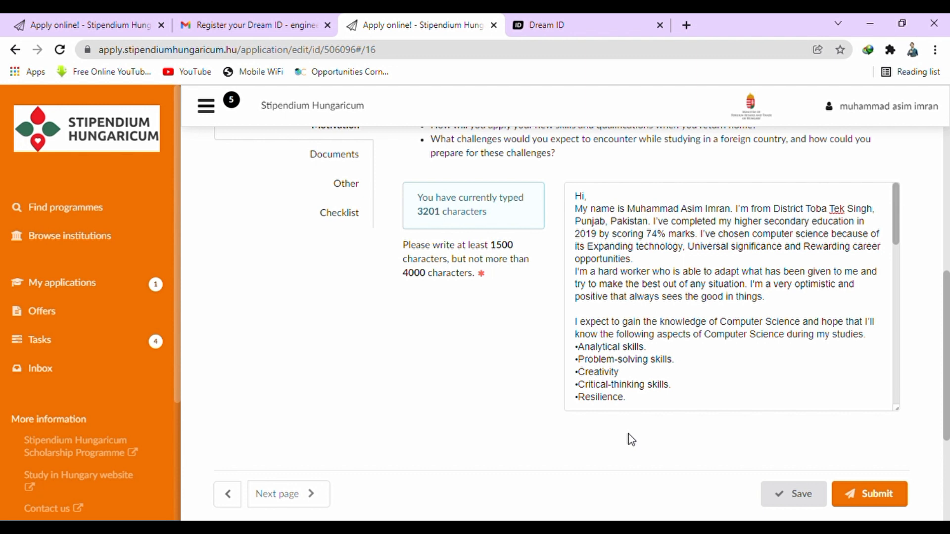
click(794, 497)
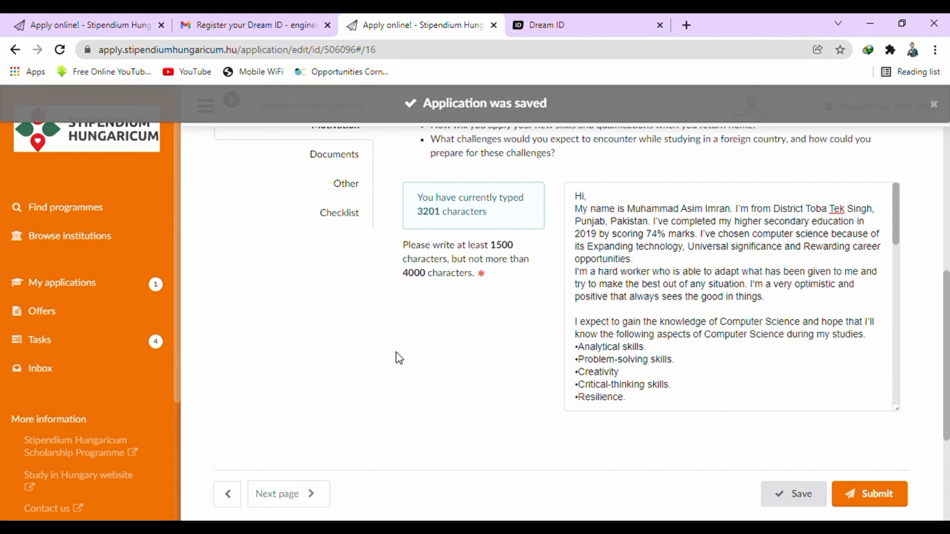
click(335, 155)
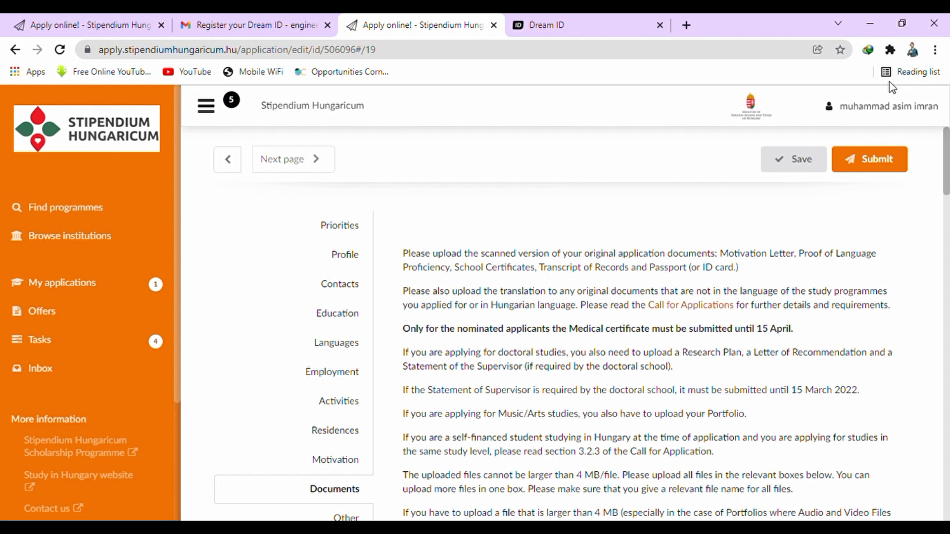
- Save the Documents section after checking its uploaded scans like Scan0010.jpg, then go to Other
key(Down)
key(Down)
key(Down)
key(Down)
key(Down)
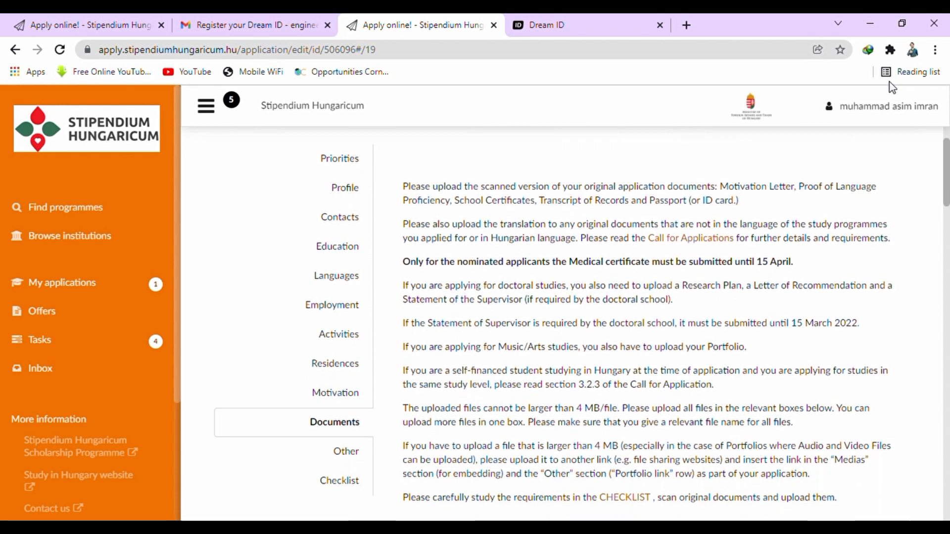
key(Down)
key(Down)
key(Down)
key(Down)
key(Down)
key(Down)
key(Down)
key(Down)
key(Down)
key(Down)
key(Down)
key(Down)
key(Down)
key(Down)
key(Down)
key(Down)
key(Down)
key(Down)
key(Down)
key(Down)
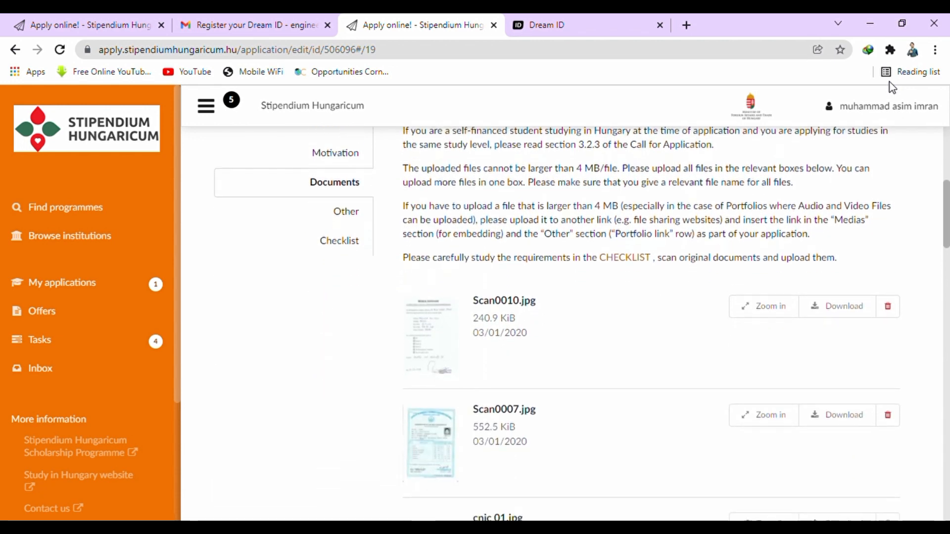
key(Down)
key(Down)
key(Down)
key(Down)
key(Down)
key(Down)
key(Down)
key(Down)
key(Down)
key(Down)
key(Down)
key(Down)
key(Down)
key(Down)
key(Down)
key(Down)
key(Down)
key(Down)
key(Down)
key(Down)
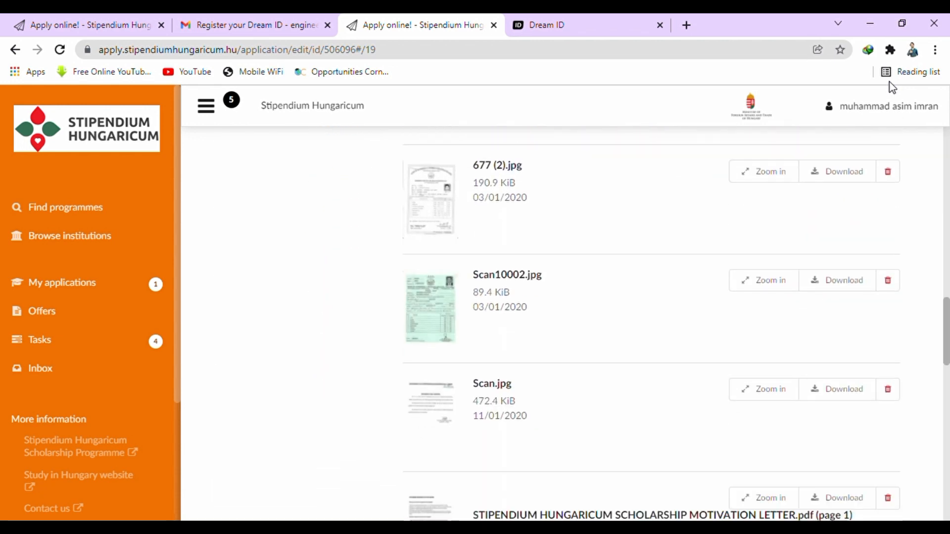
key(Down)
key(Down)
key(Down)
key(Down)
key(Down)
key(Down)
key(Down)
key(Down)
key(Down)
key(Down)
key(Down)
key(Down)
key(Down)
key(Down)
key(Down)
key(Down)
key(Down)
key(Down)
key(Down)
key(Down)
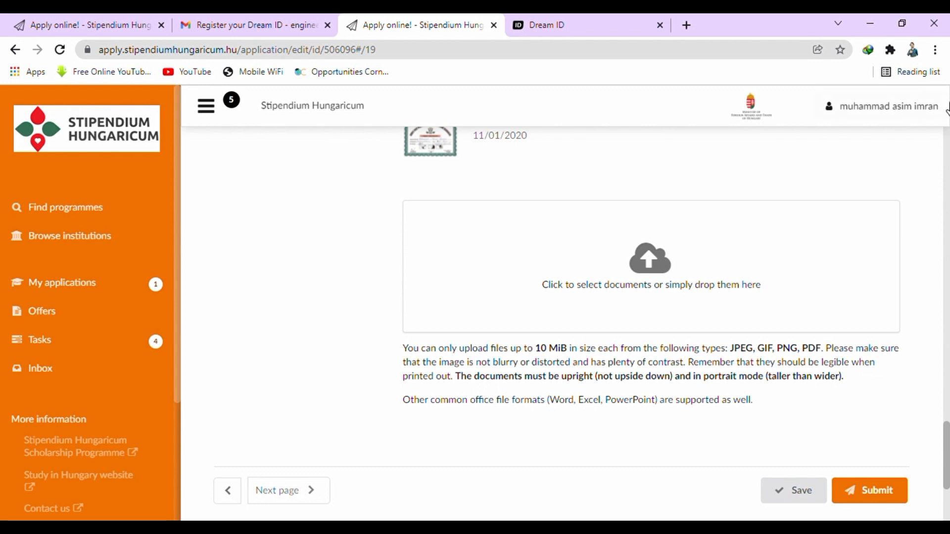
click(801, 492)
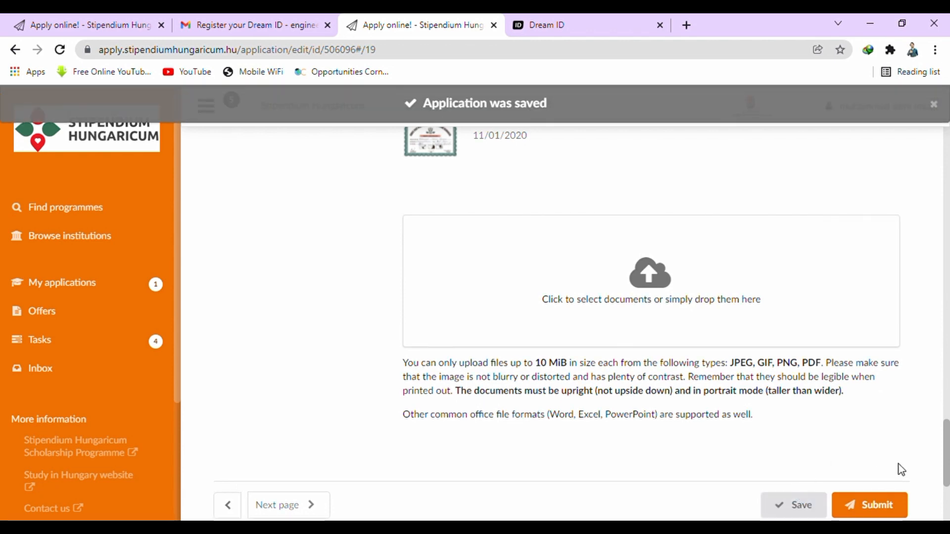
drag(946, 468, 942, 210)
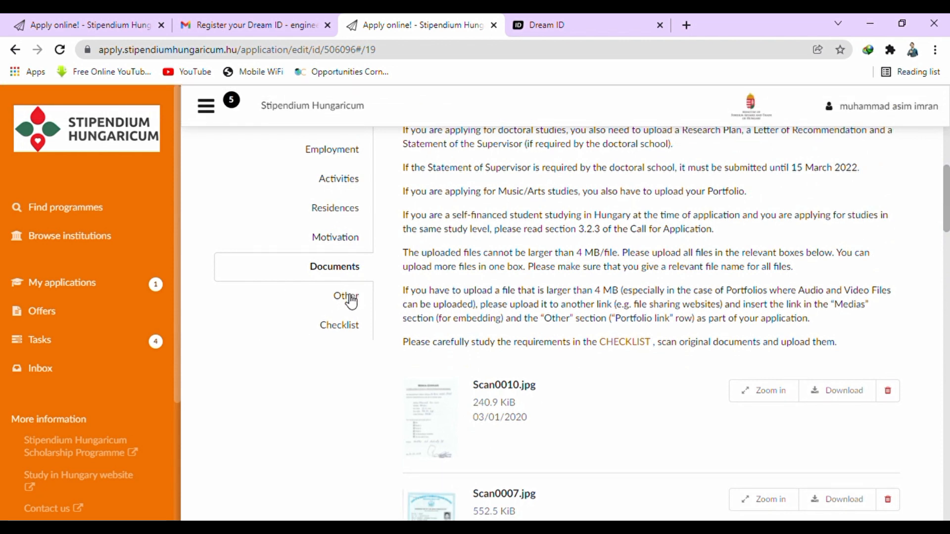
click(346, 296)
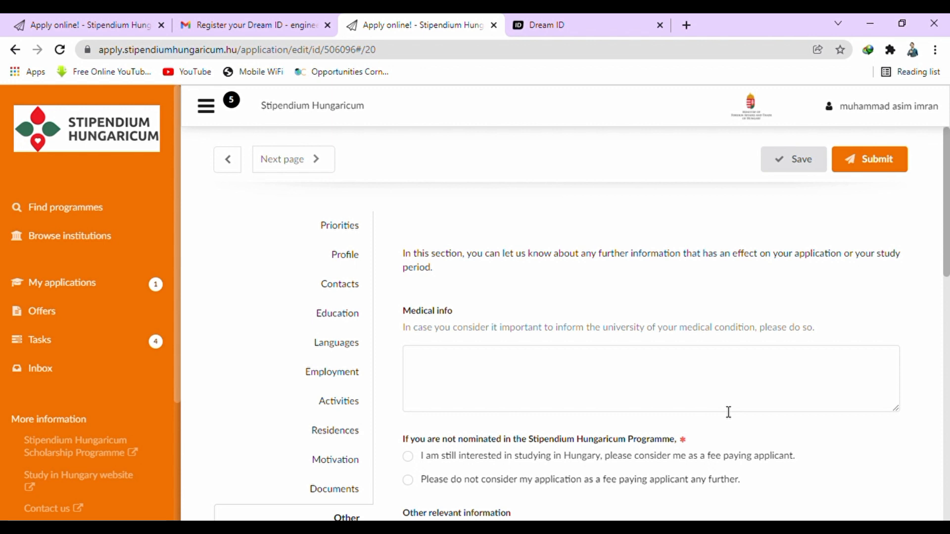
- Save the Other section answers: competitive sport Cricket, Yes to Hungary, No to association membership
scroll(727, 411, down, 5)
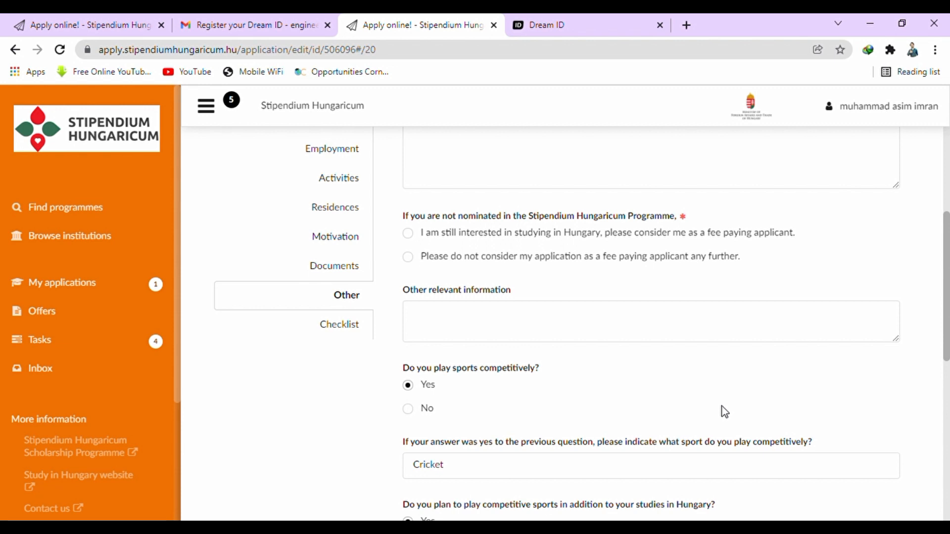
scroll(891, 248, up, 1)
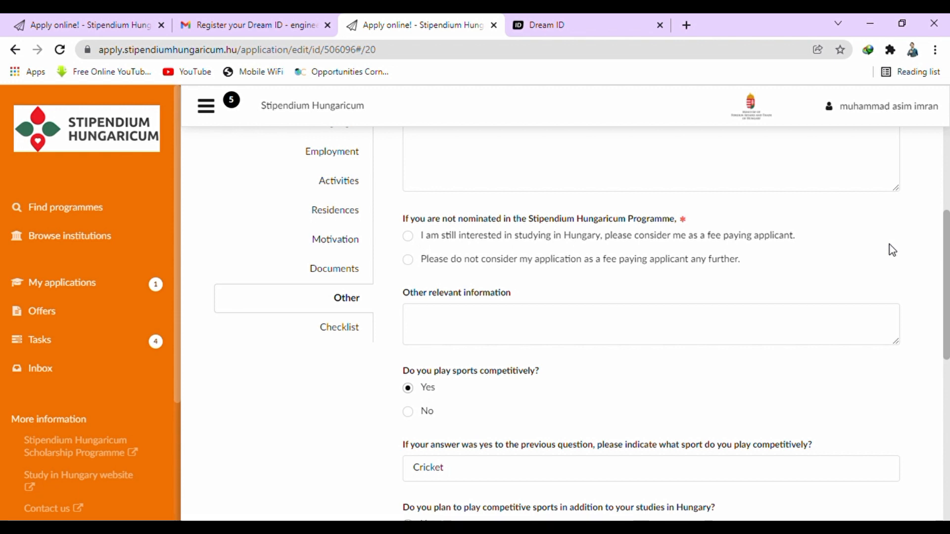
scroll(892, 250, down, 2)
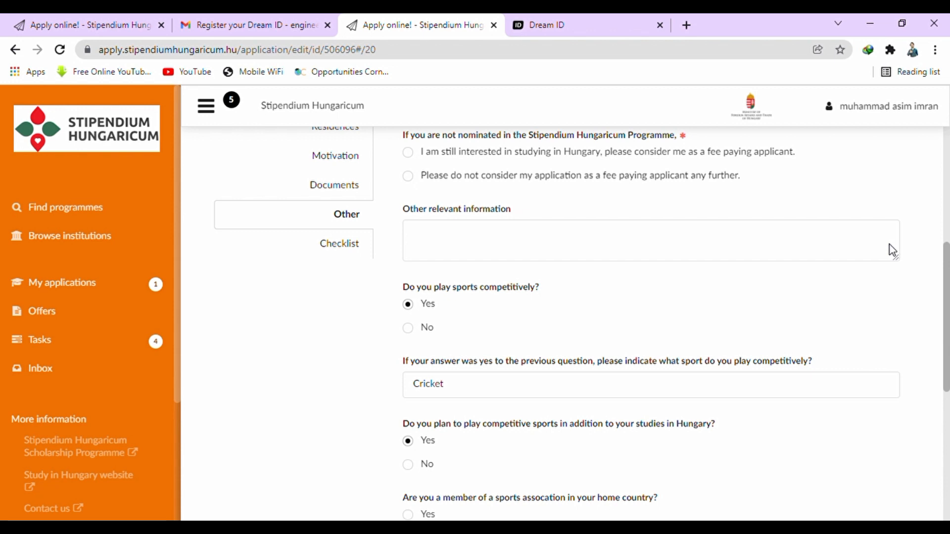
scroll(892, 249, down, 2)
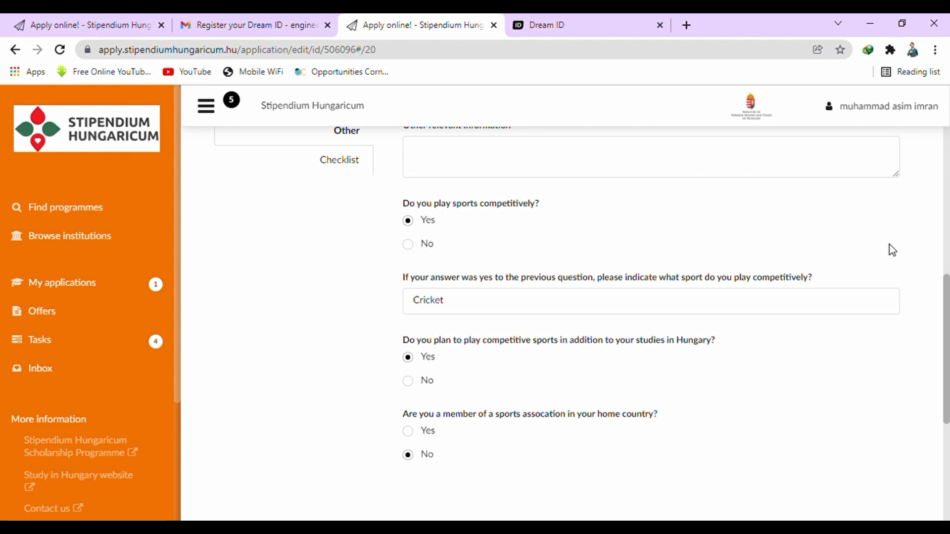
scroll(893, 250, down, 3)
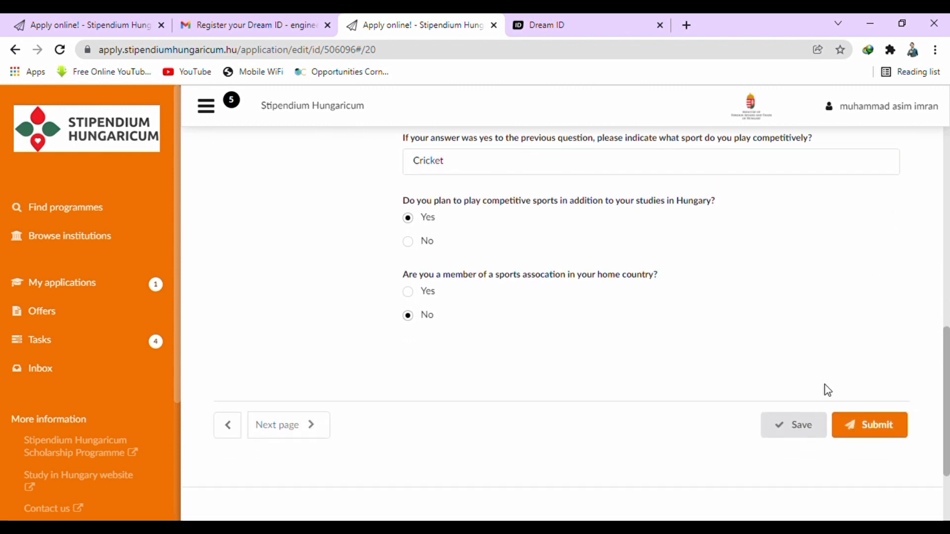
click(794, 428)
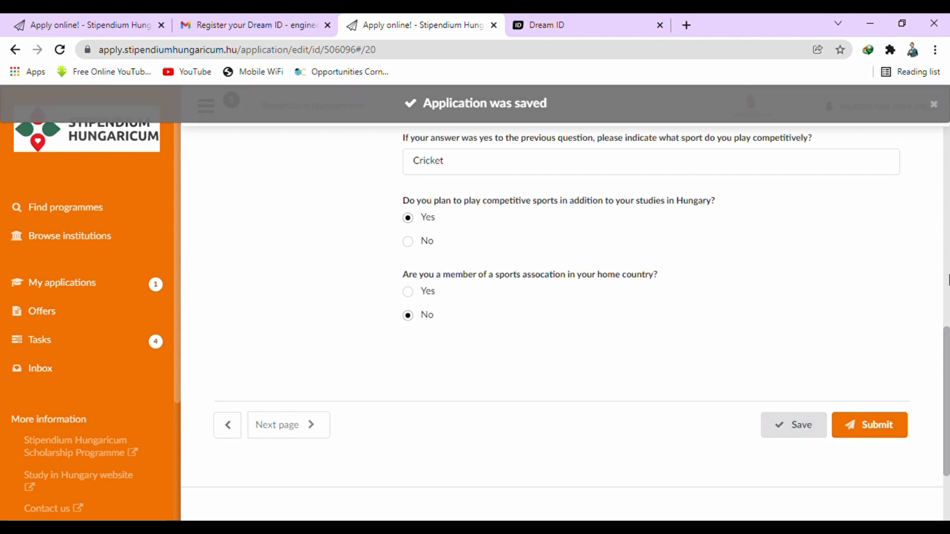
scroll(323, 300, up, 5)
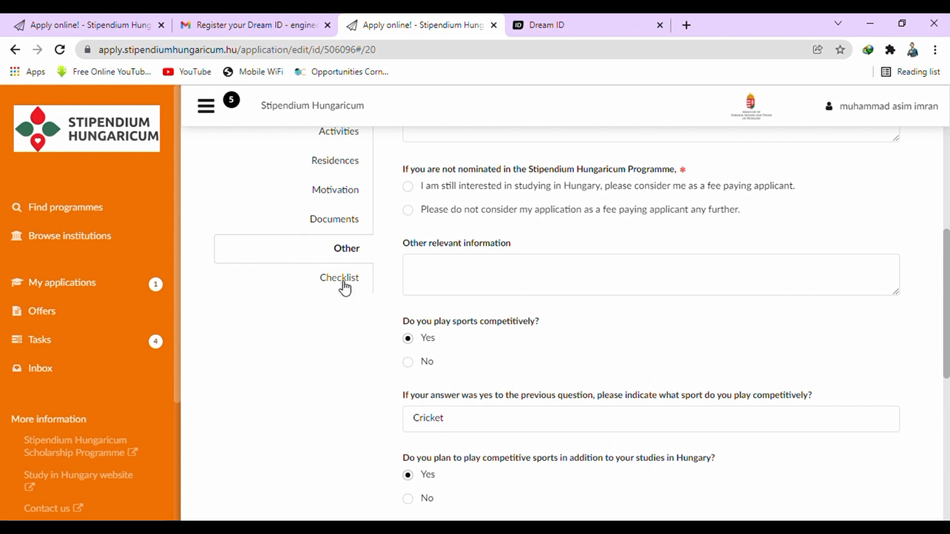
- Resolve the Proof of foreign language proficiency checklist item as 'I have uploaded the original and the translation'
click(342, 287)
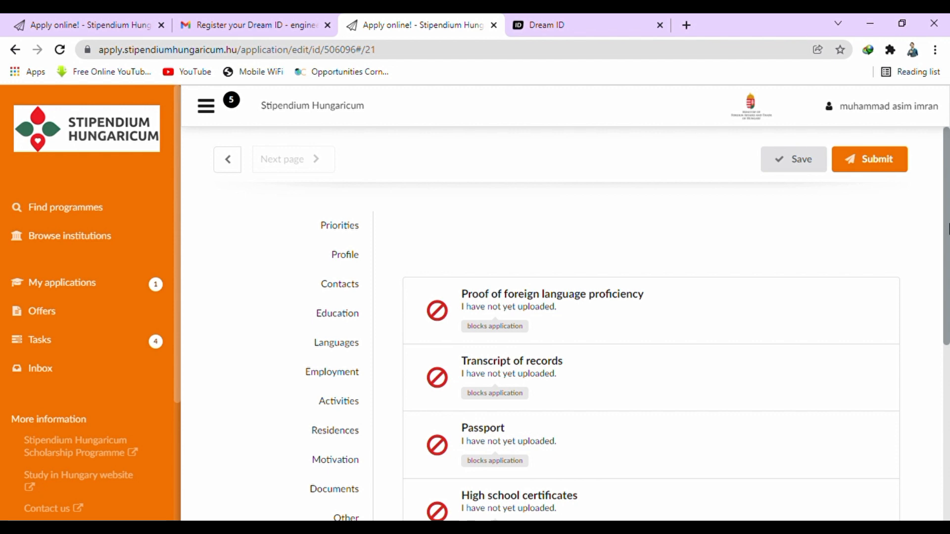
click(588, 312)
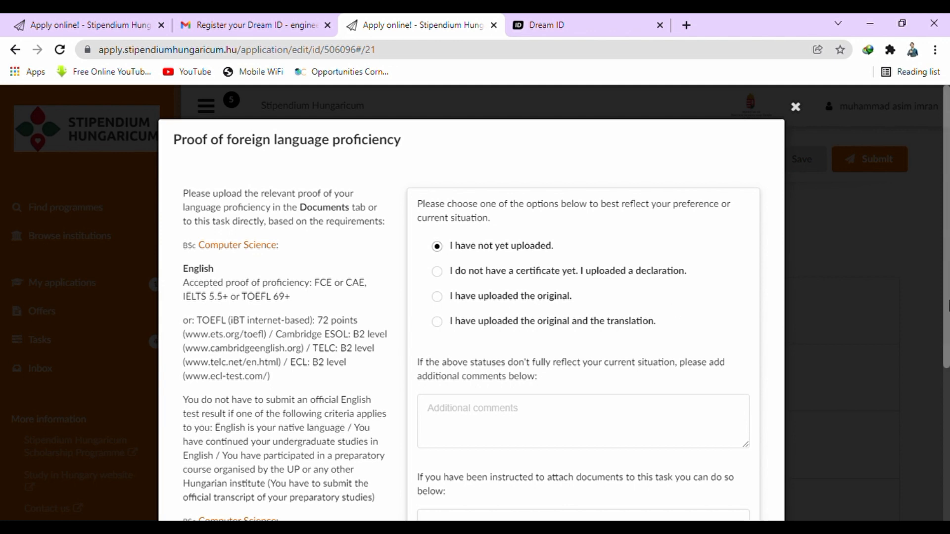
drag(947, 311, 948, 464)
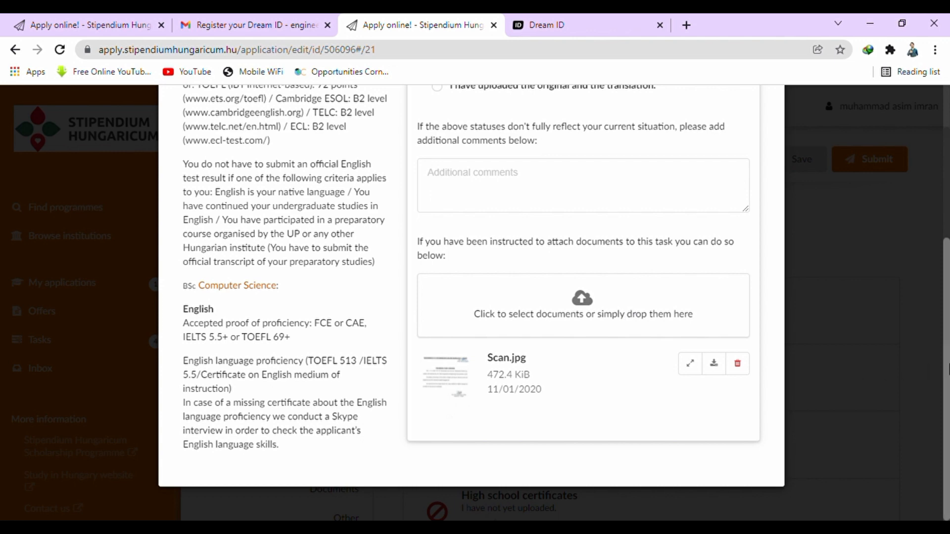
drag(946, 368, 948, 185)
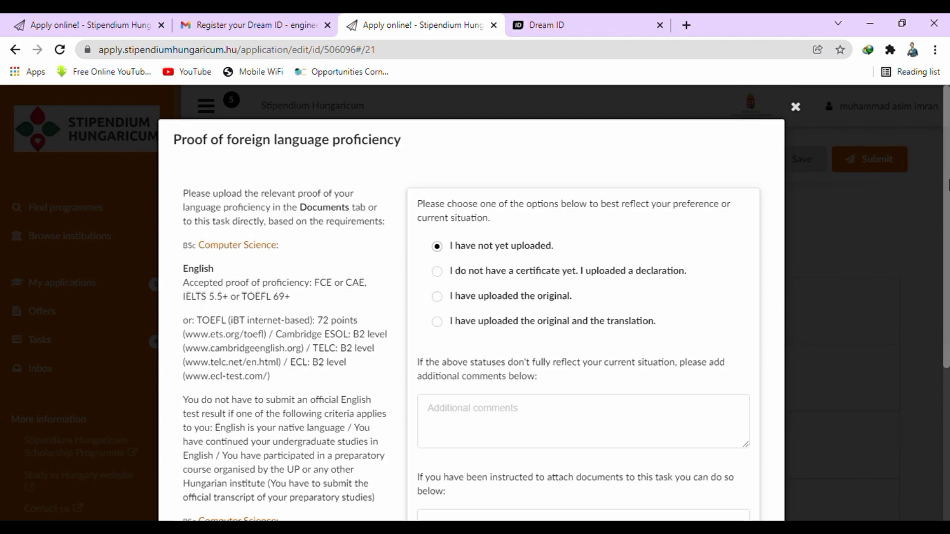
click(440, 324)
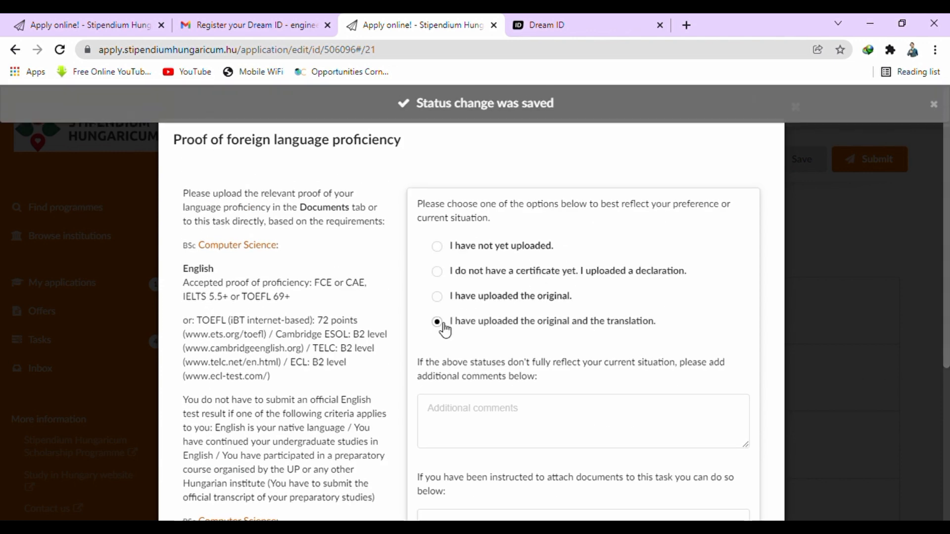
click(798, 113)
scroll(948, 297, down, 3)
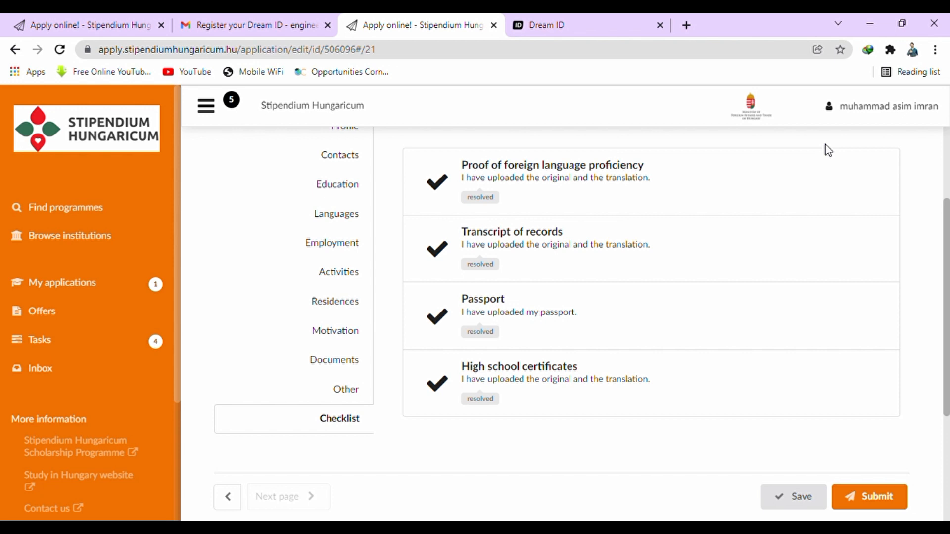
- Save the completed application and submit it
click(784, 494)
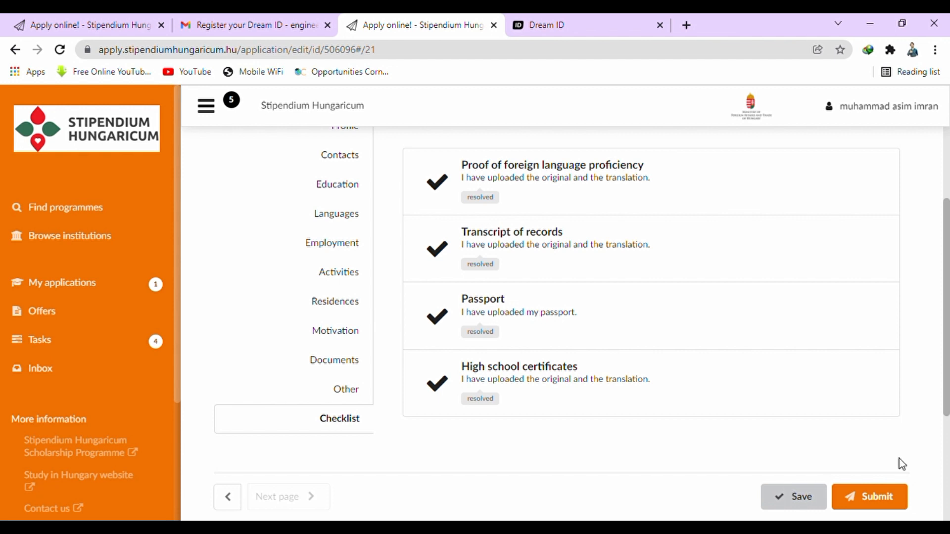
click(880, 506)
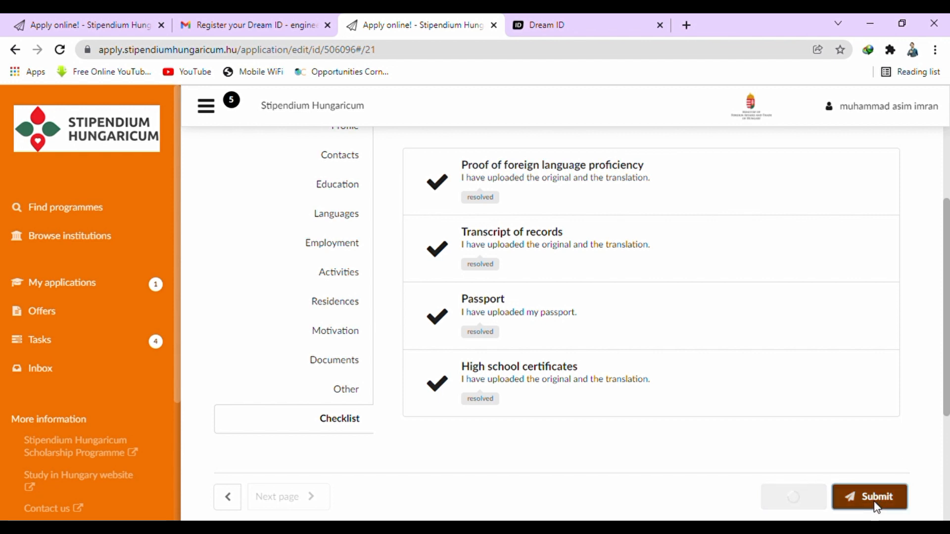